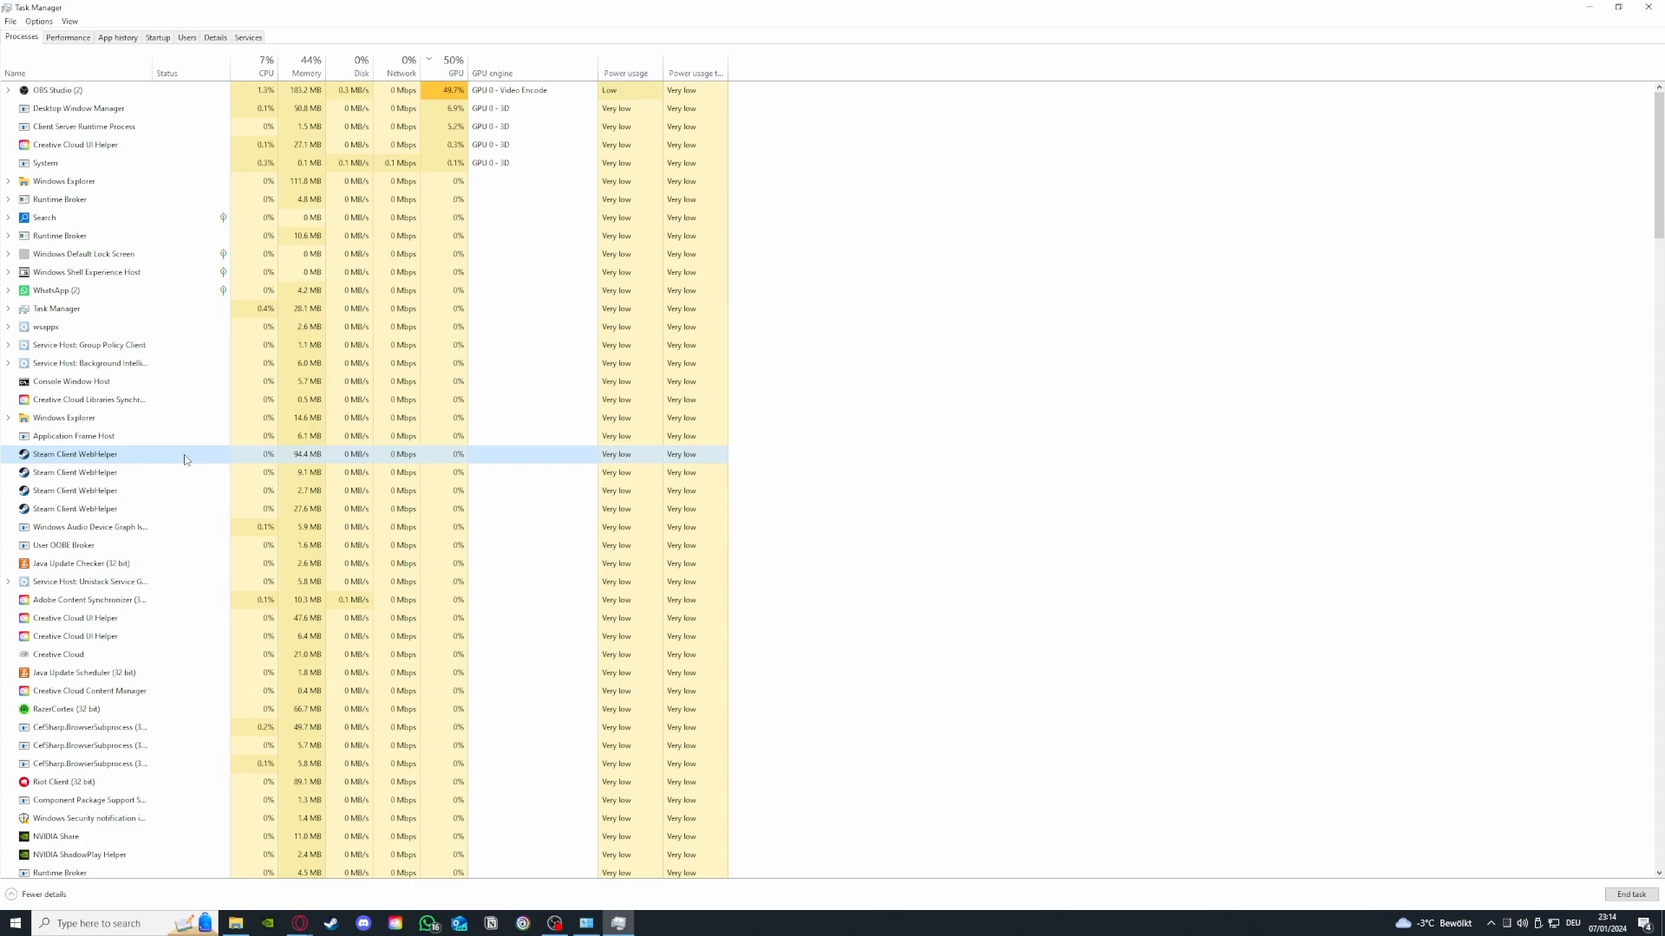
# - End the Steam Client WebHelper process that uses the most memory
pyautogui.rightClick(184, 459)
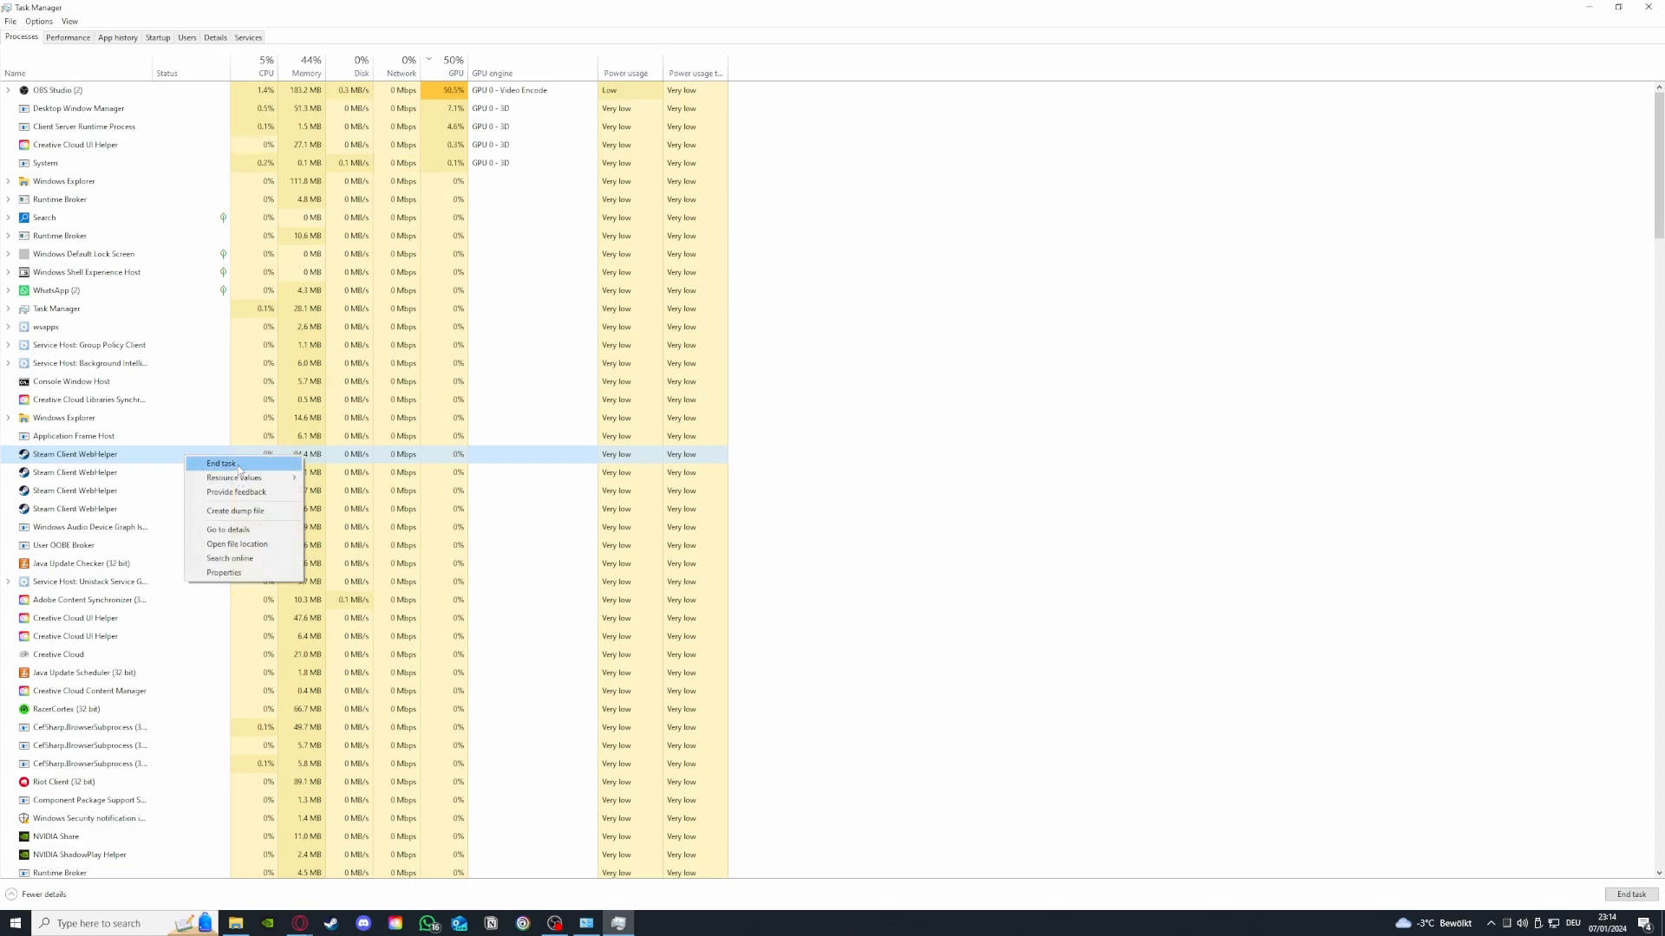
pyautogui.click(238, 468)
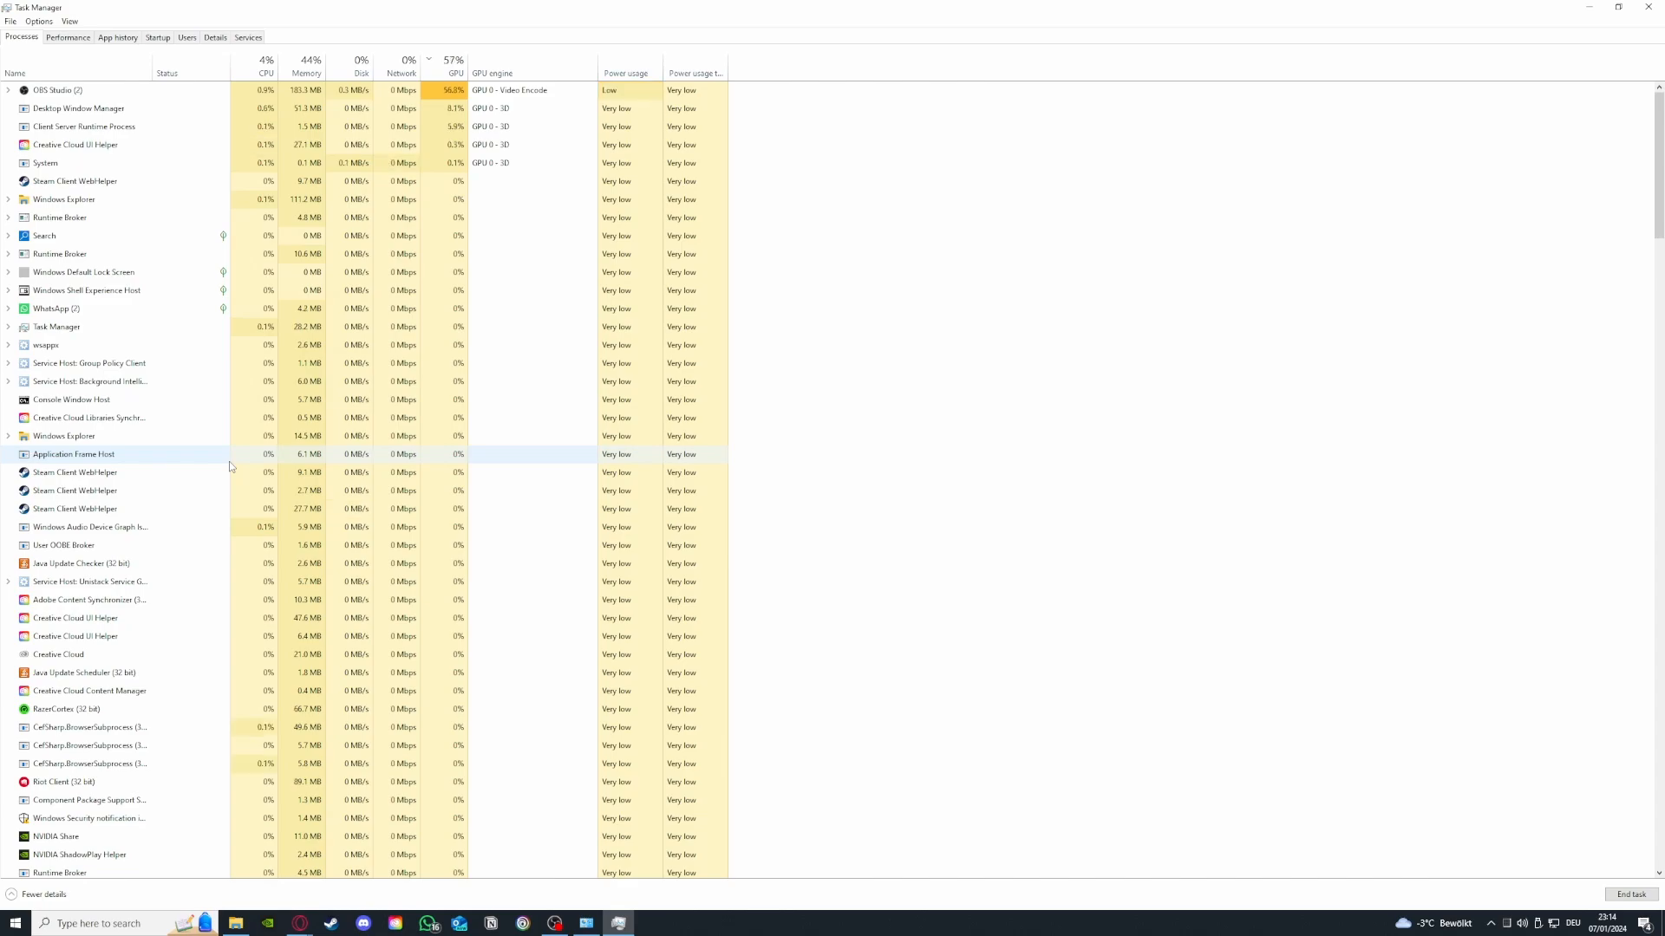
# - Review the CPU and GPU performance graphs, and return to the running processes to look through them
pyautogui.click(90, 40)
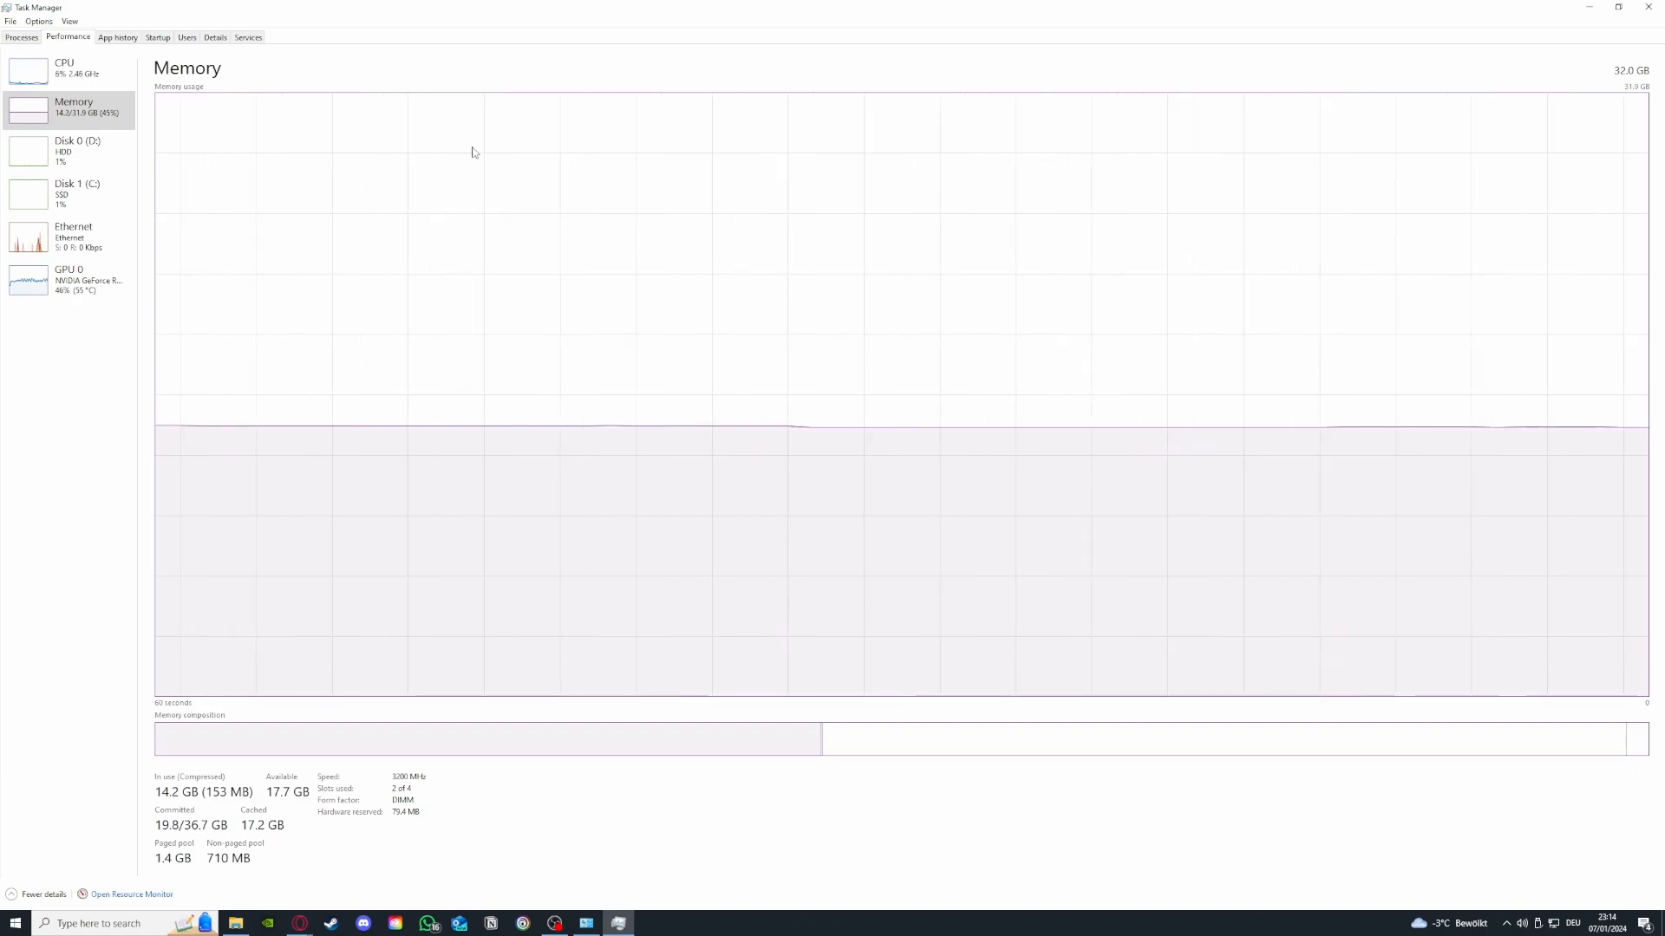
pyautogui.click(62, 87)
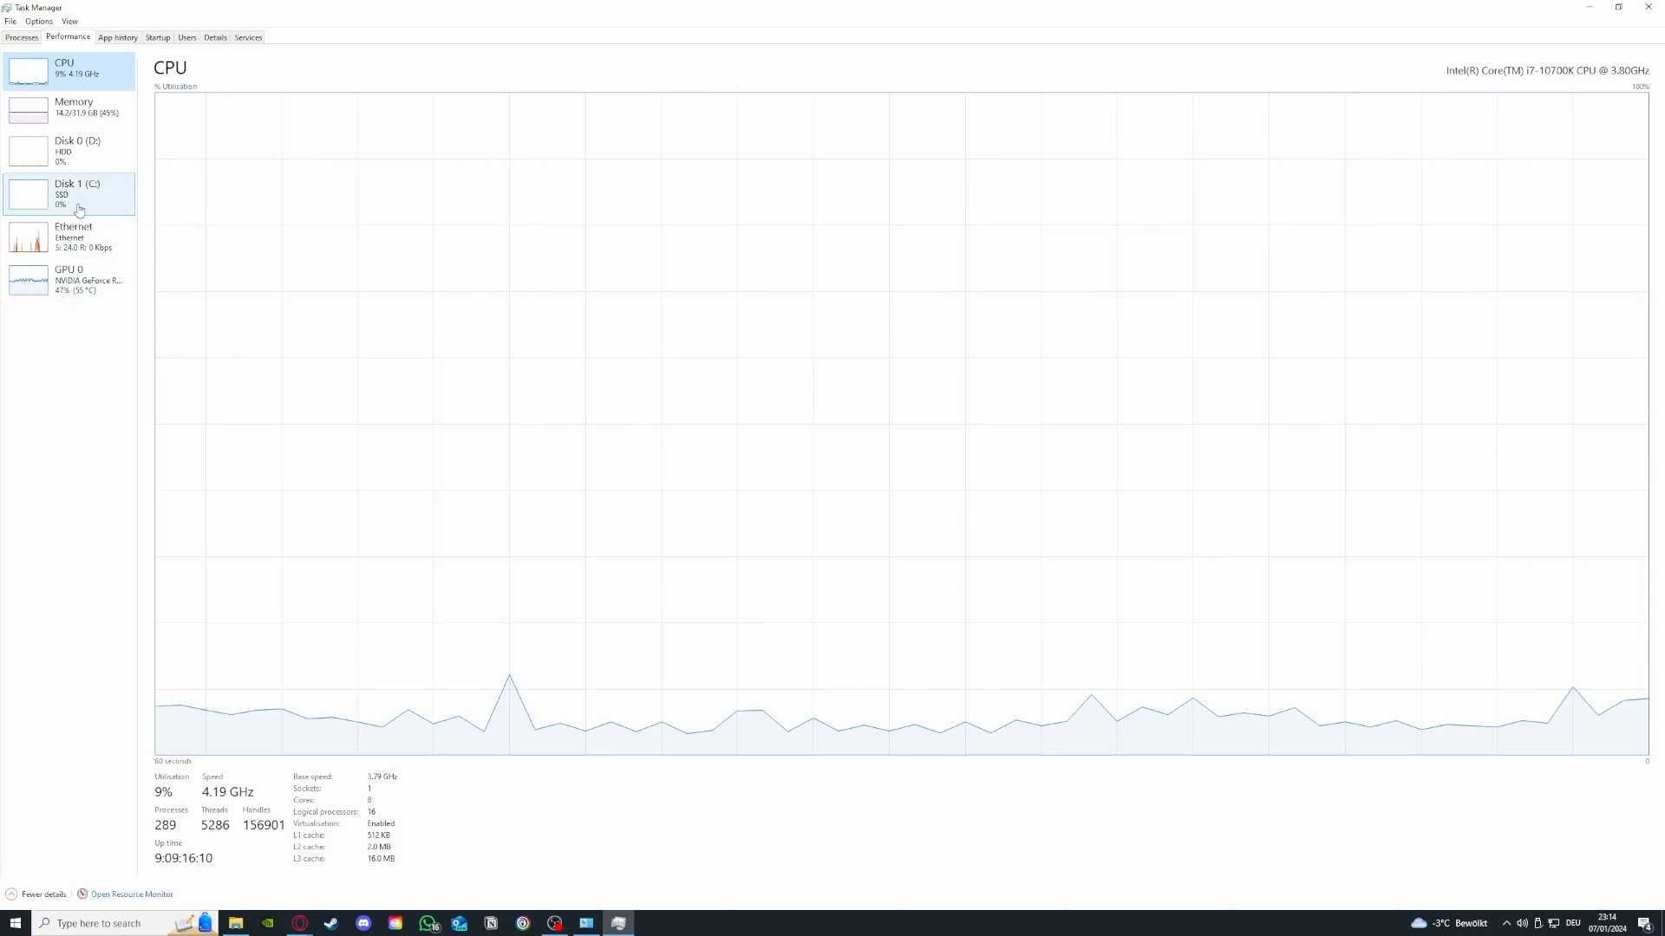
pyautogui.click(70, 280)
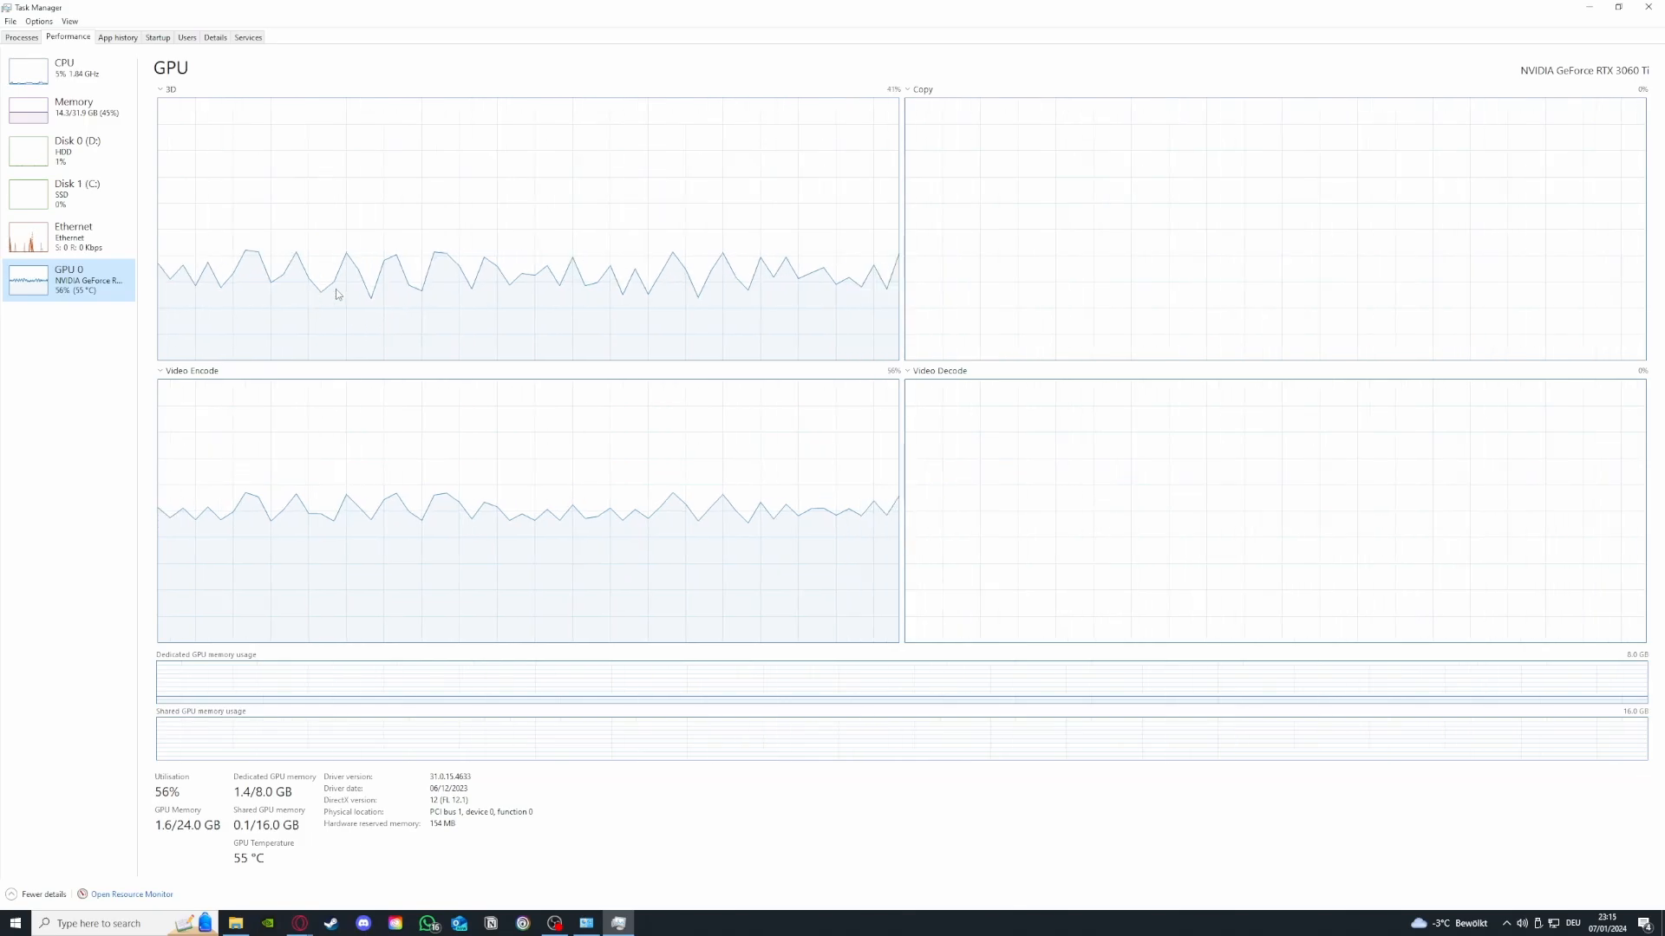
pyautogui.click(22, 37)
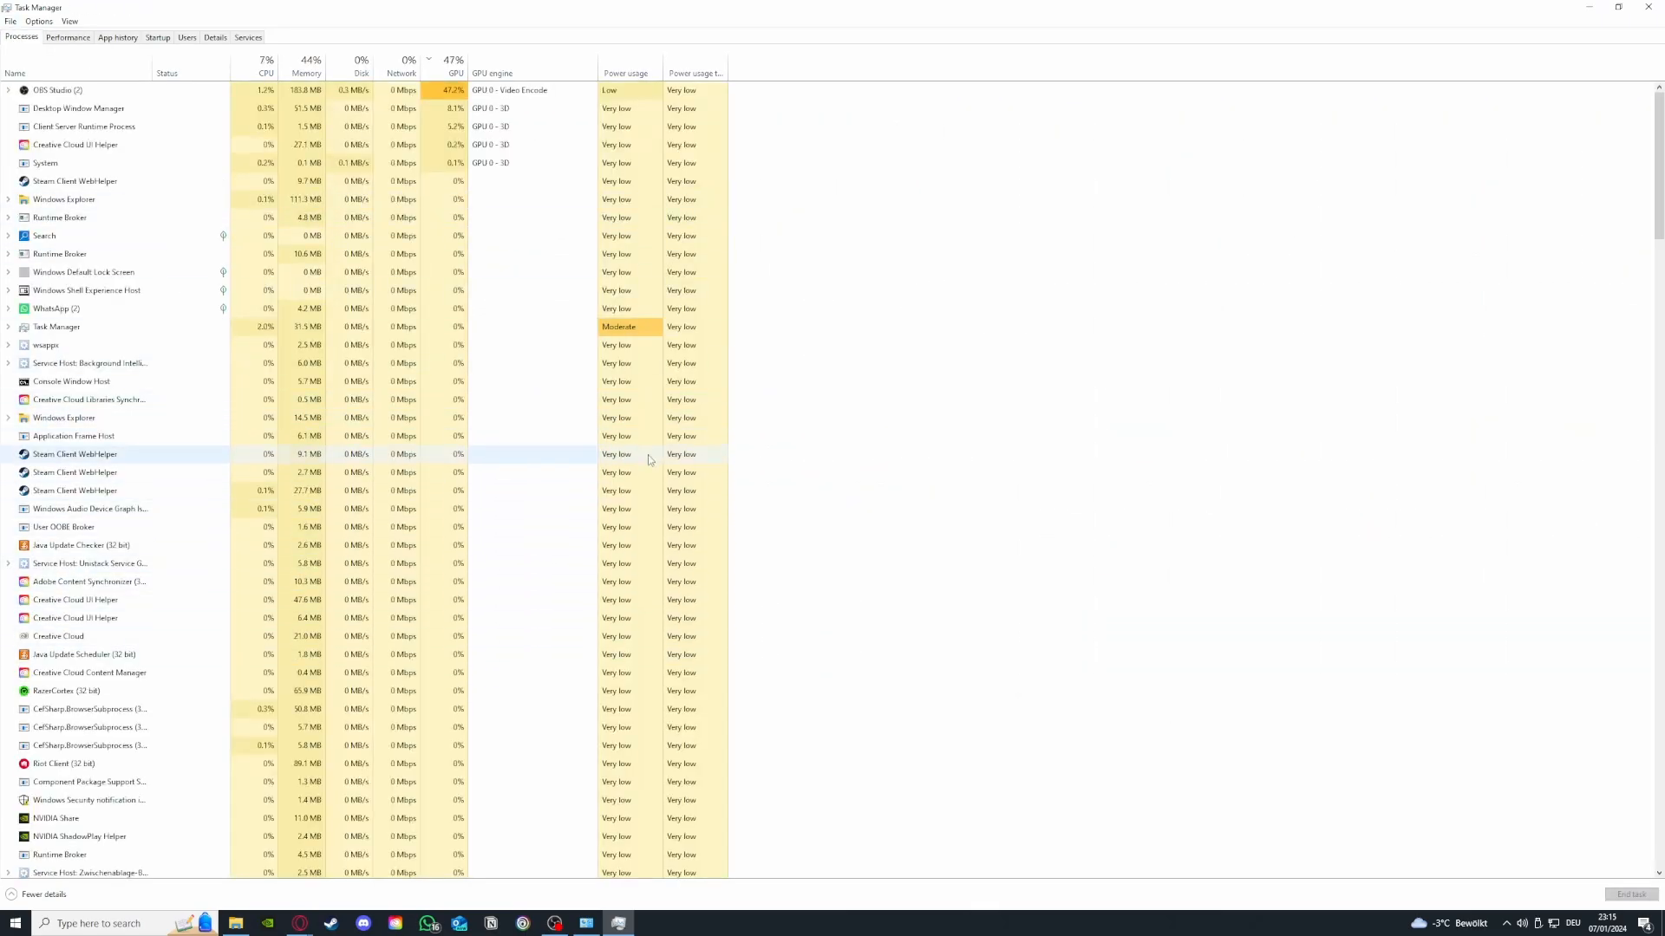
pyautogui.scroll(-2, 179, 483)
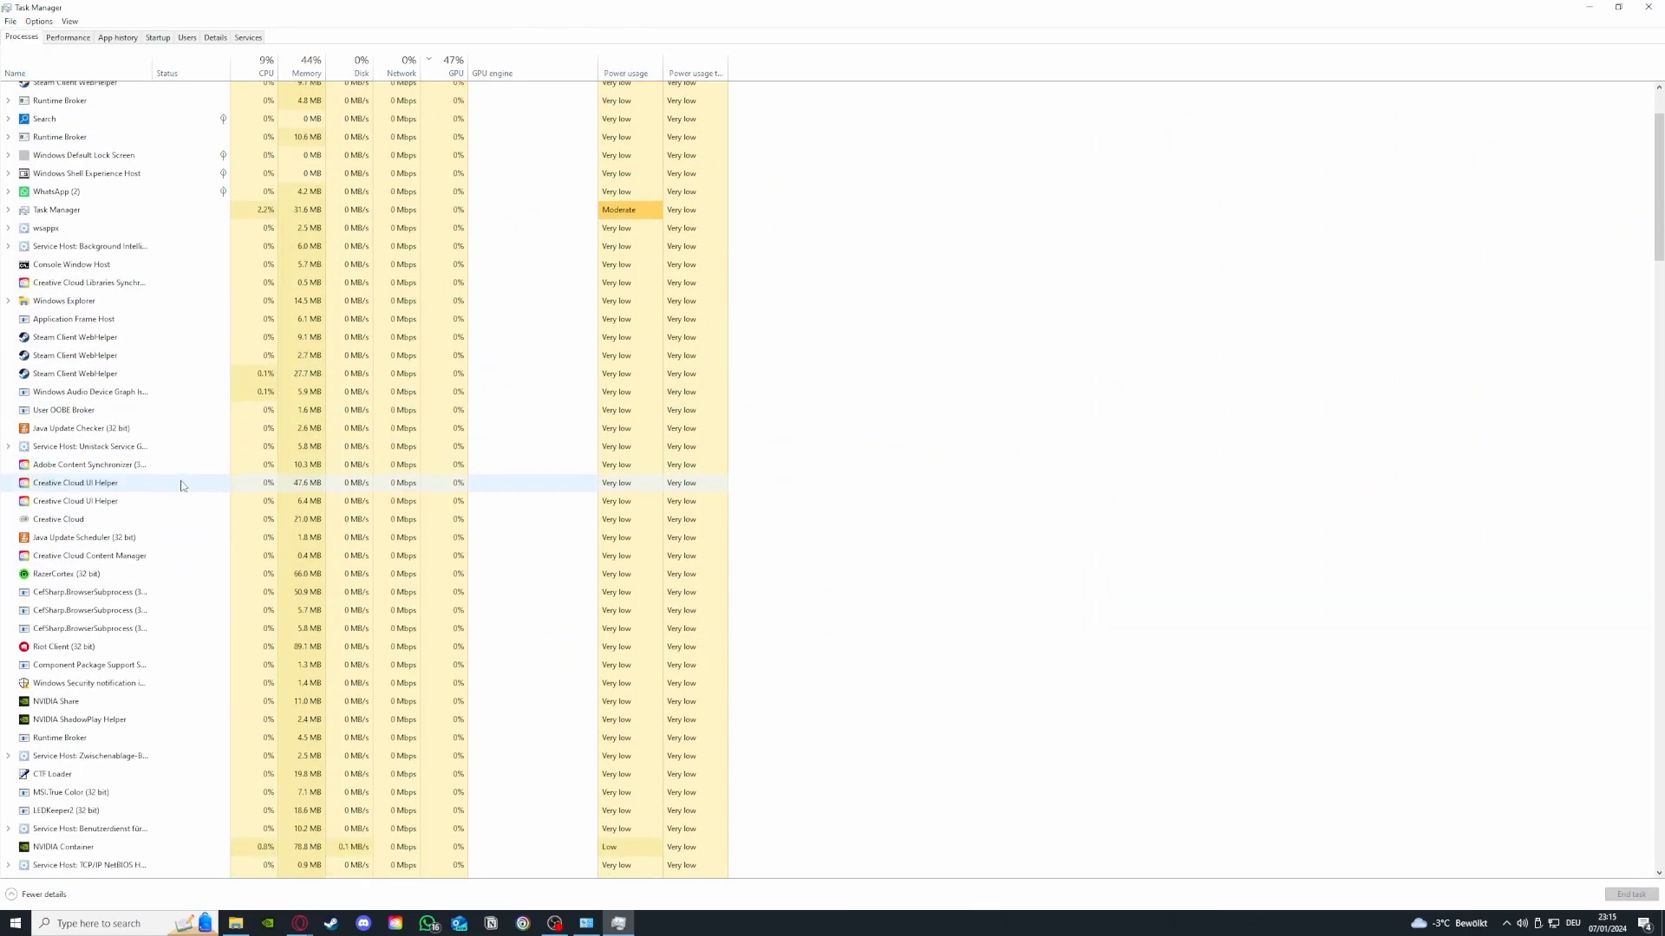
pyautogui.scroll(2, 199, 483)
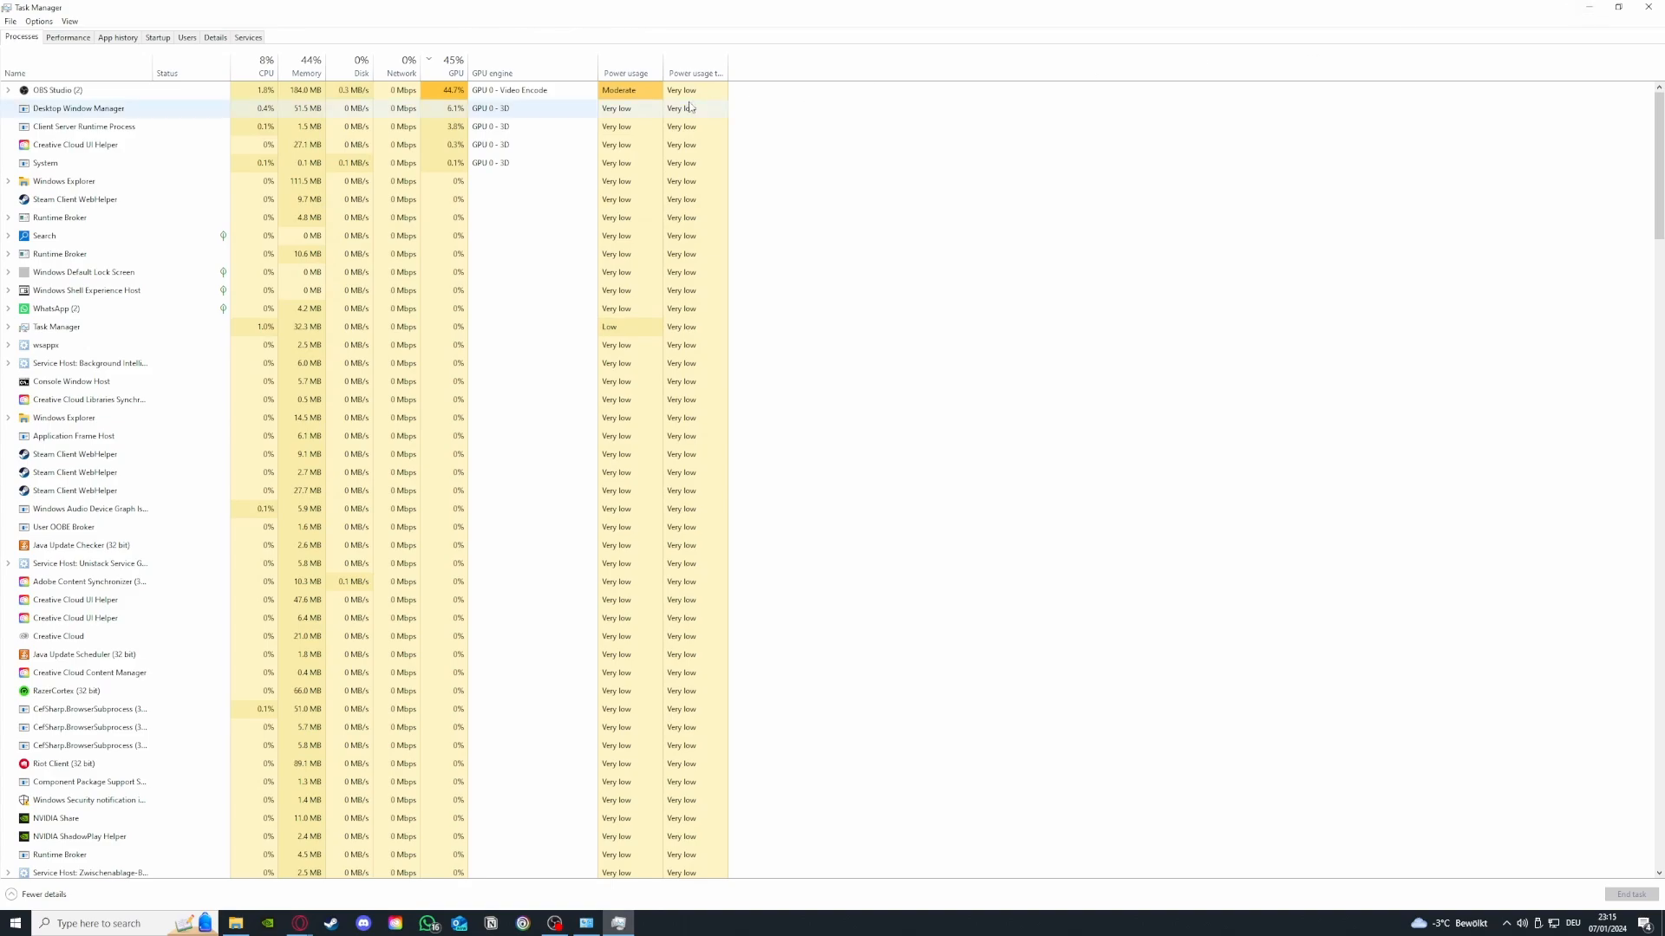
# - Review the startup apps and the actions offered for Parsec and iCUE, and close Task Manager
pyautogui.click(124, 40)
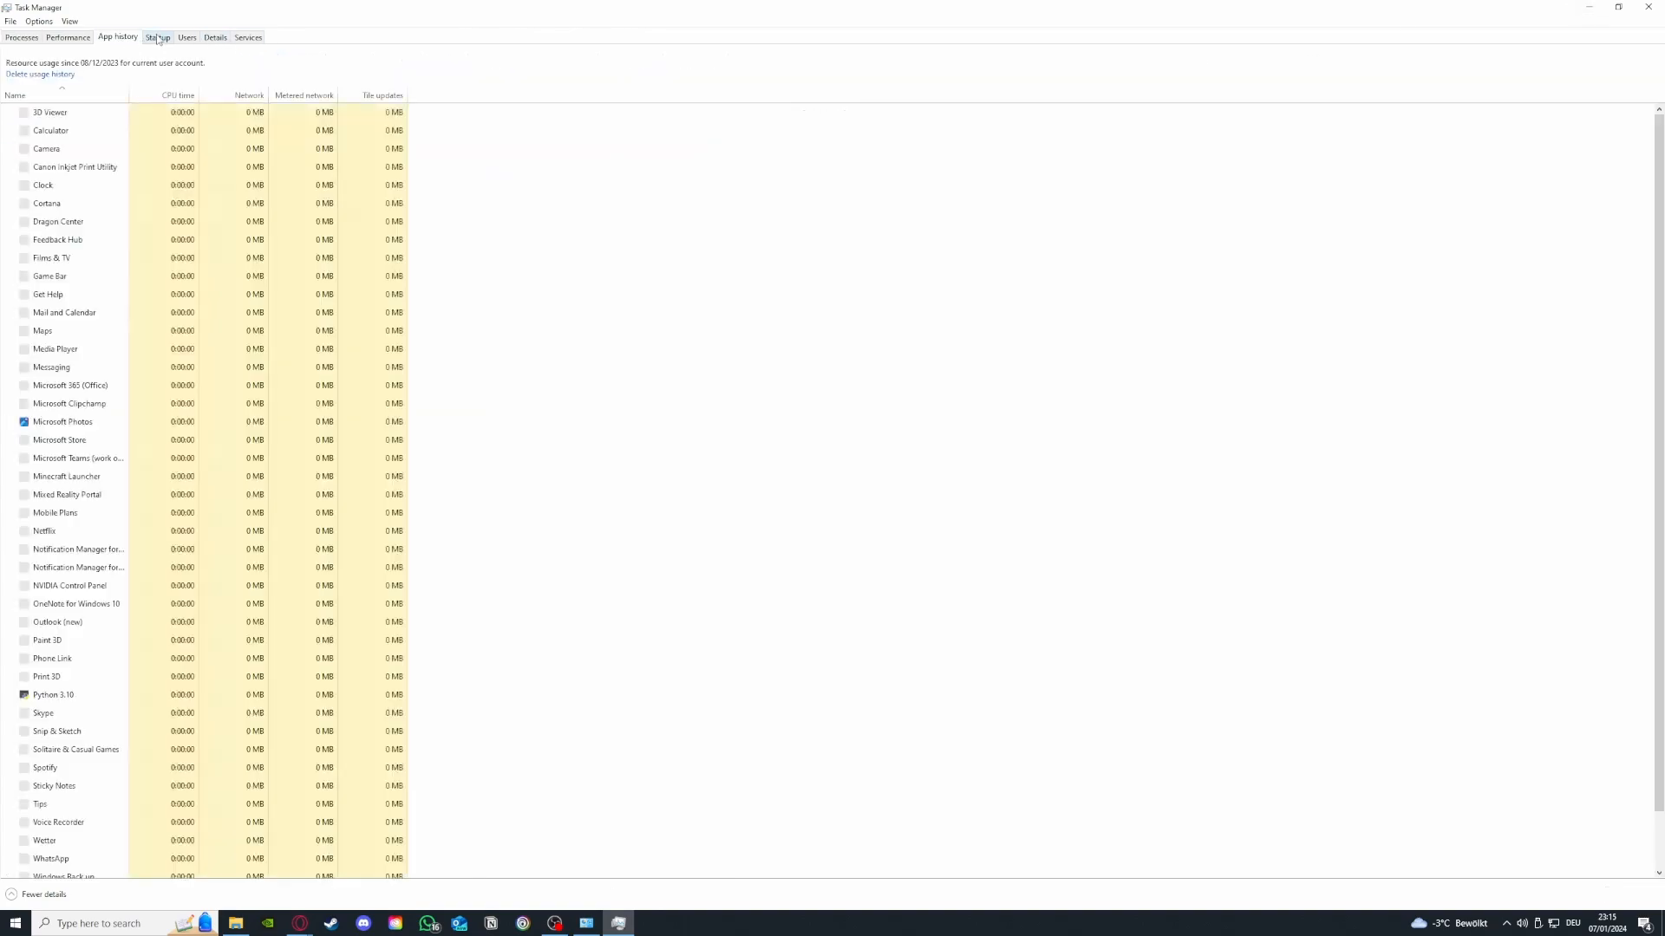
pyautogui.hotkey('ctrl', 'Tab')
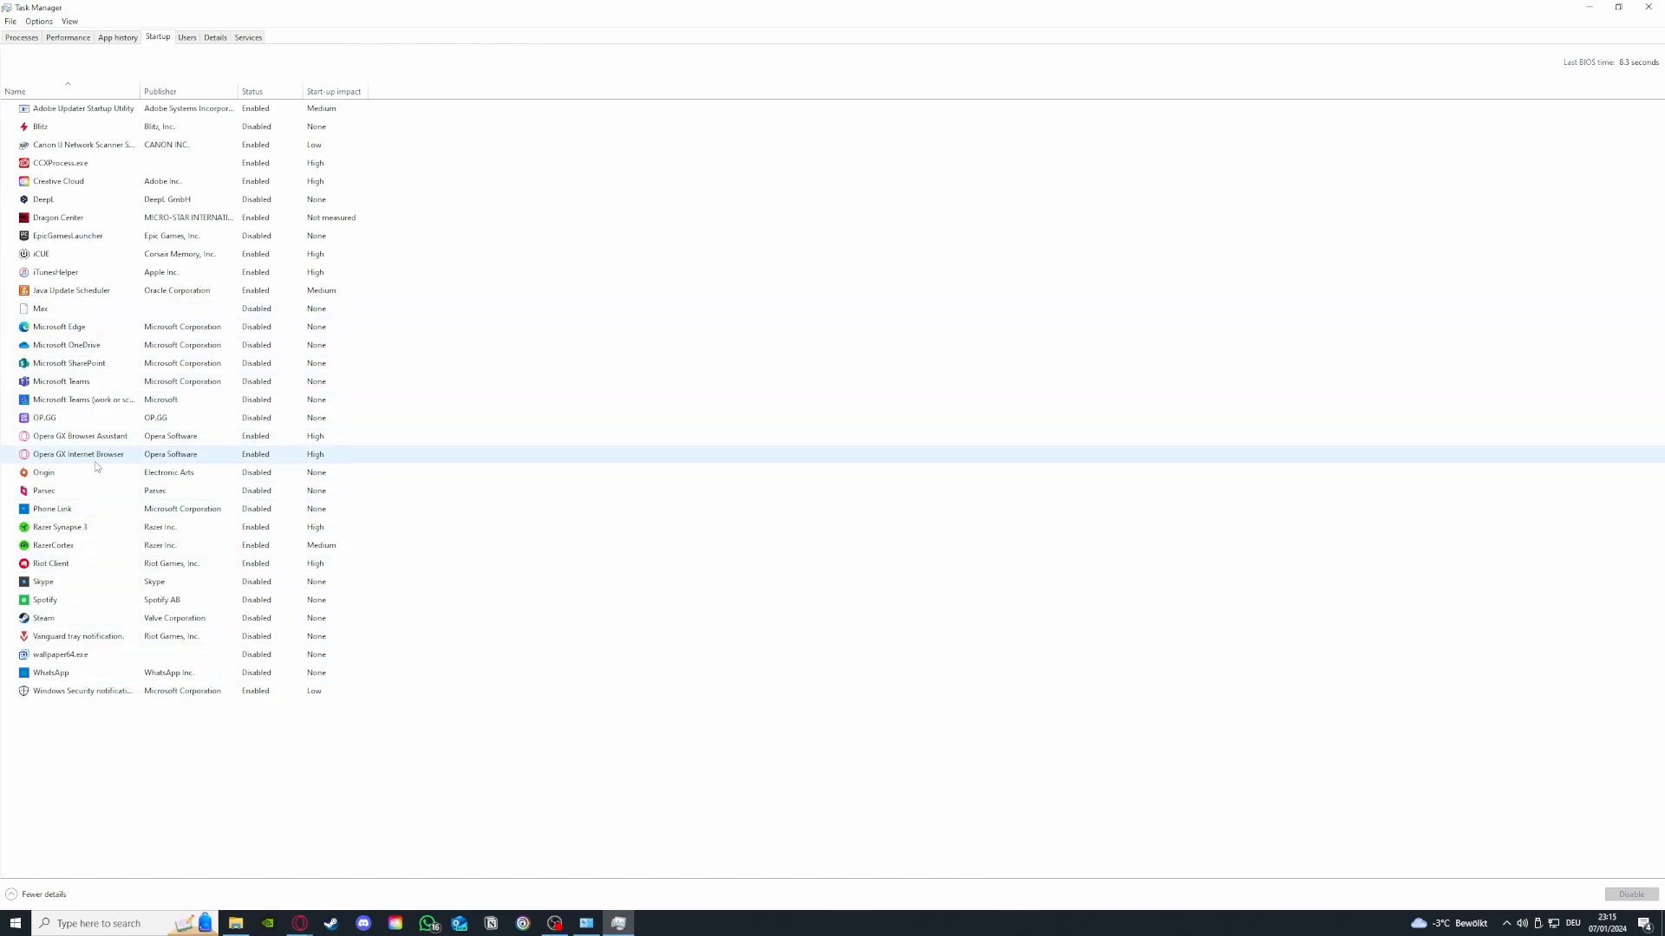
pyautogui.click(110, 493)
pyautogui.rightClick(109, 492)
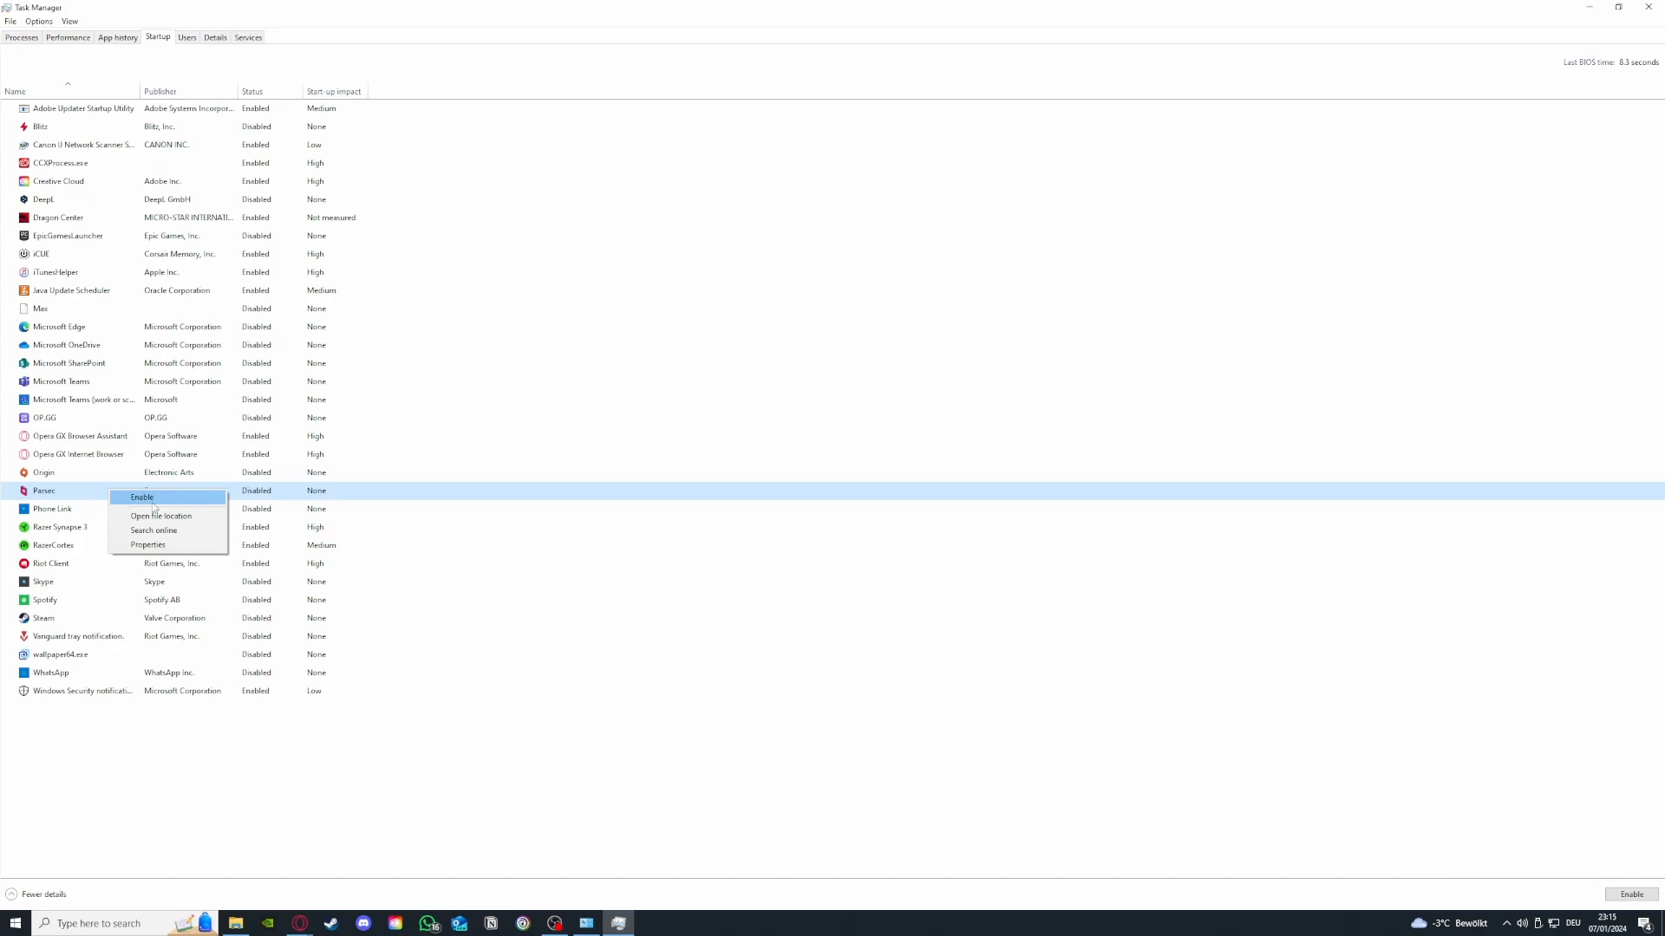
pyautogui.click(159, 260)
pyautogui.rightClick(97, 258)
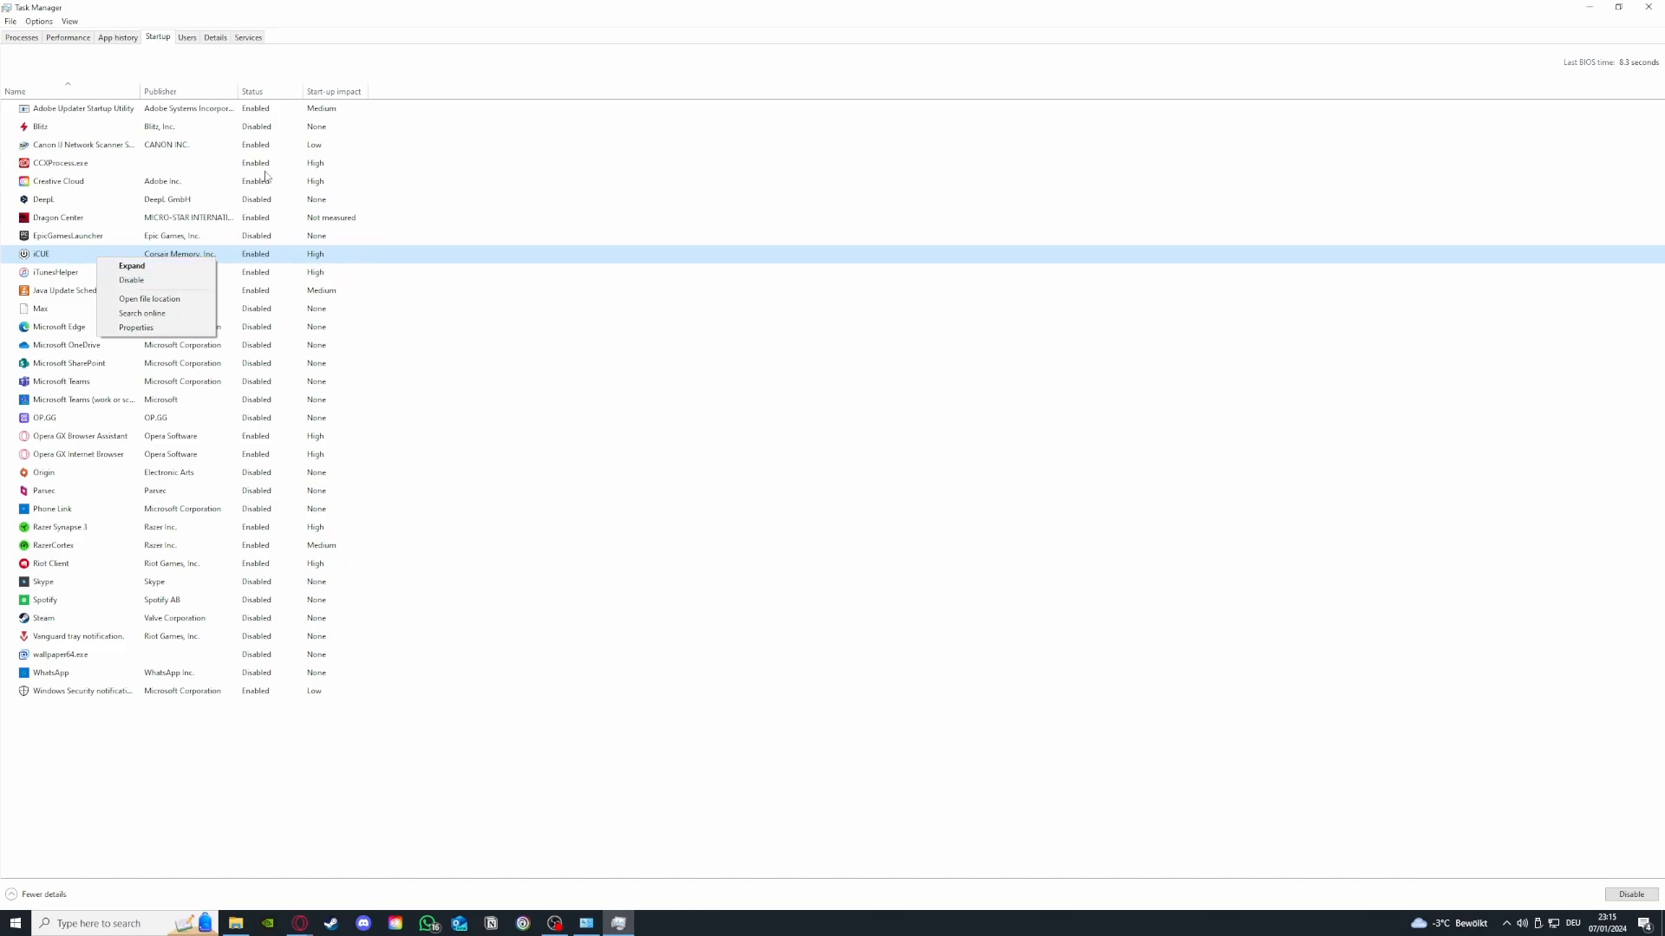
pyautogui.click(177, 280)
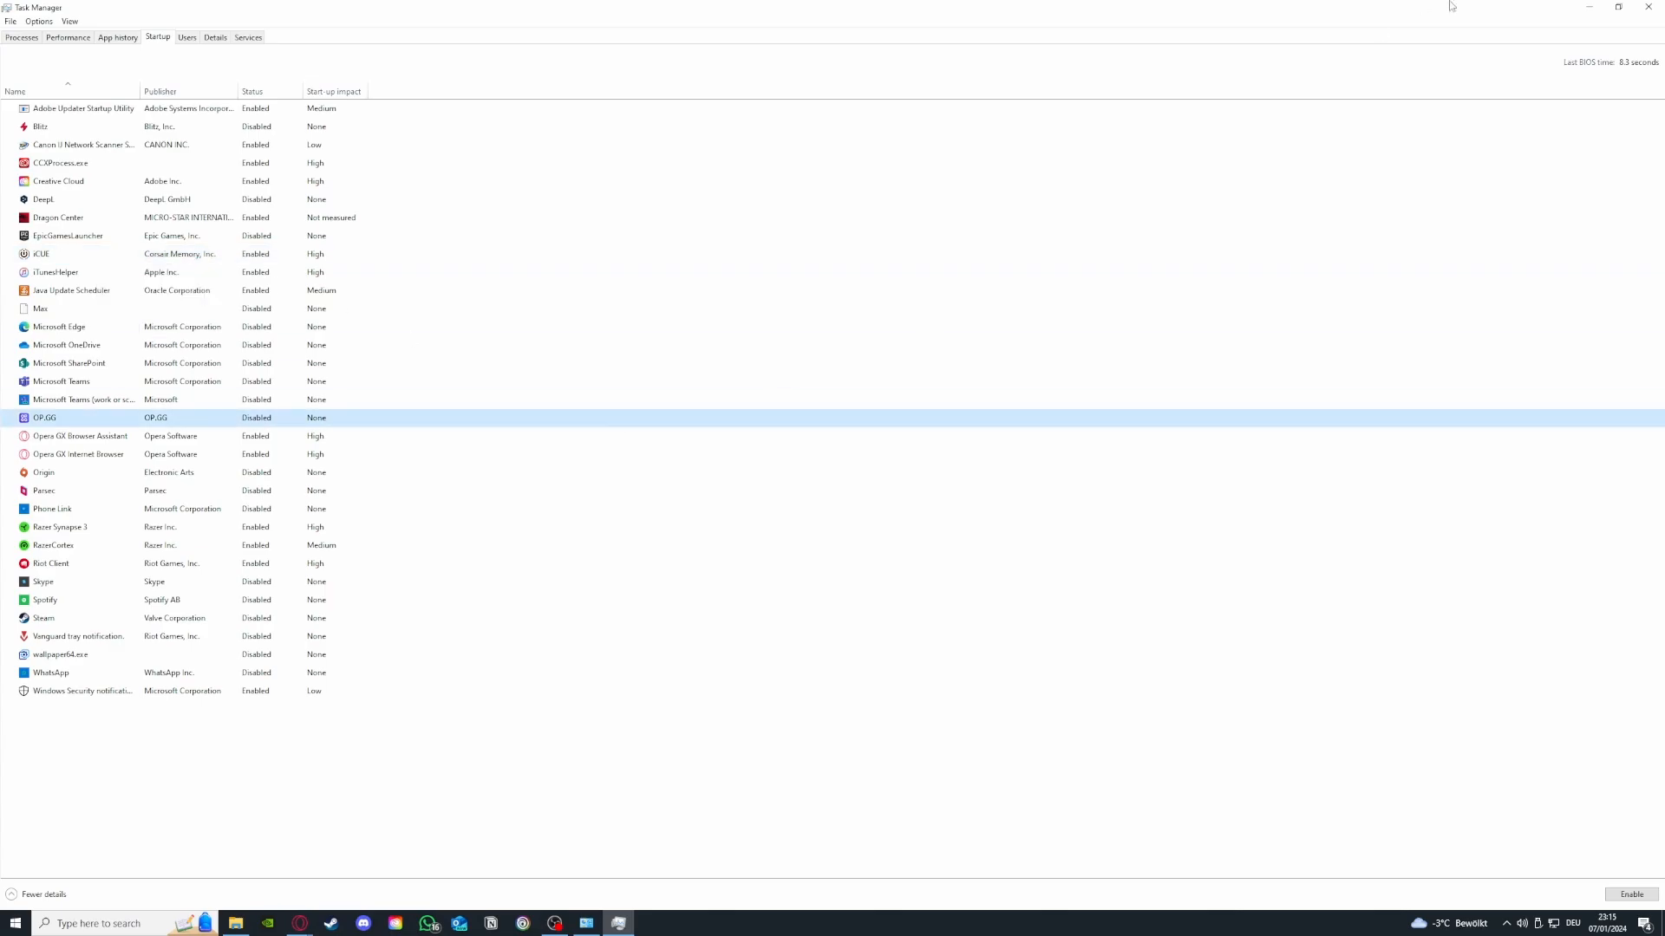
pyautogui.click(1647, 7)
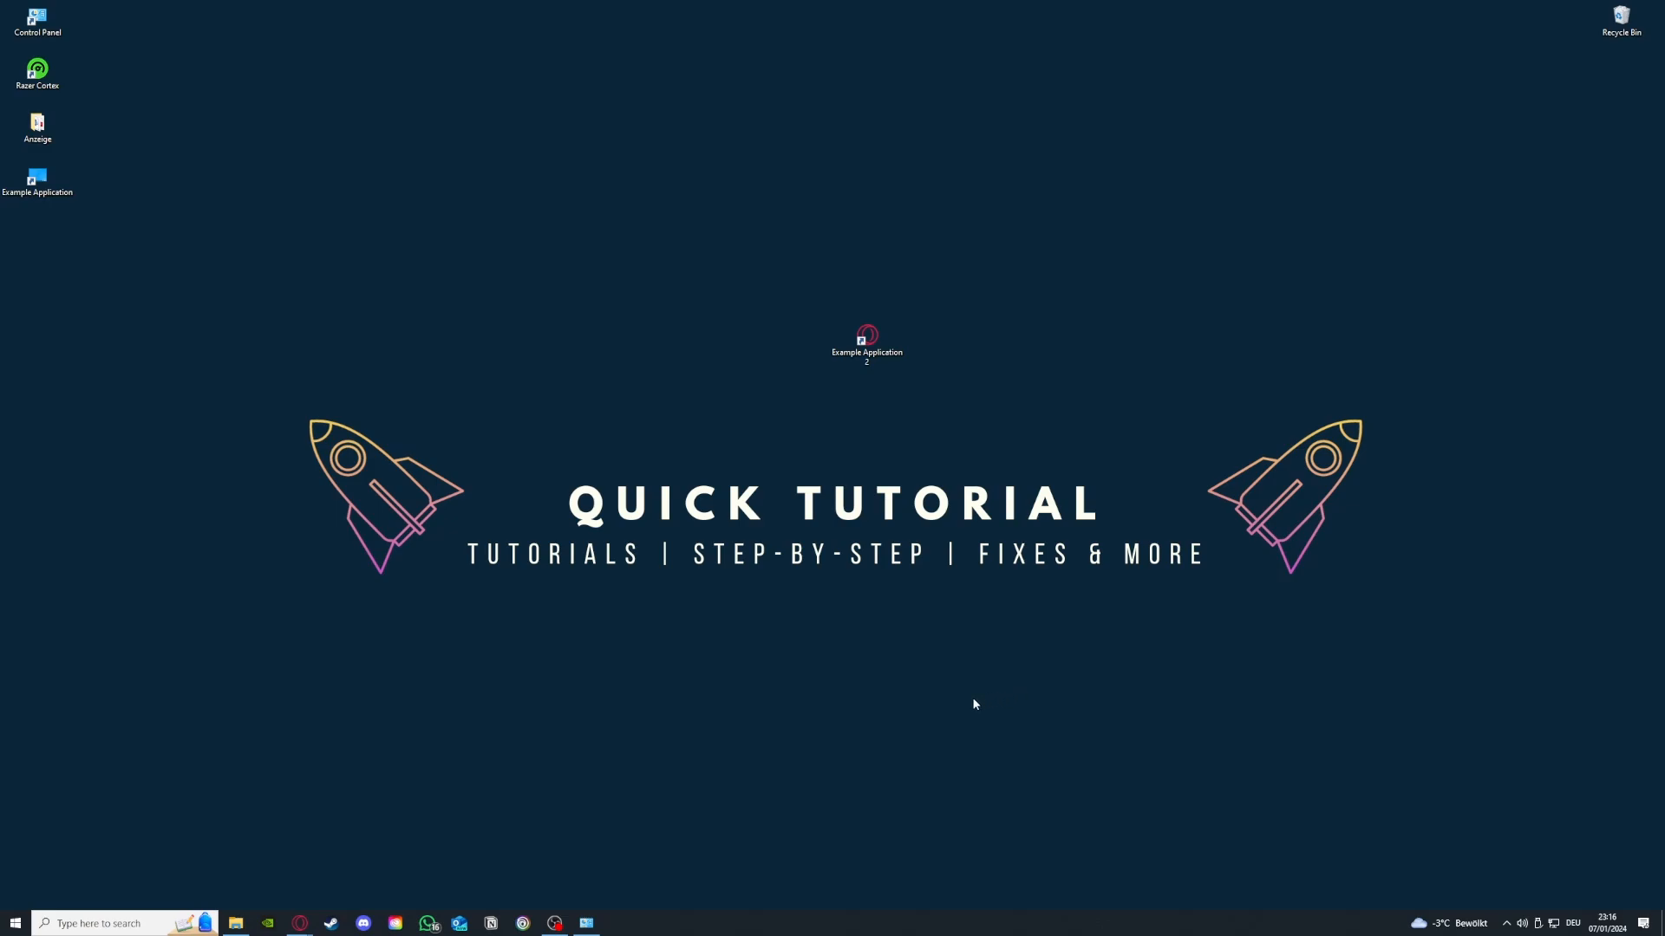
# - Reopen Task Manager and enlarge its window to show the GPU and power usage columns
pyautogui.rightClick(757, 933)
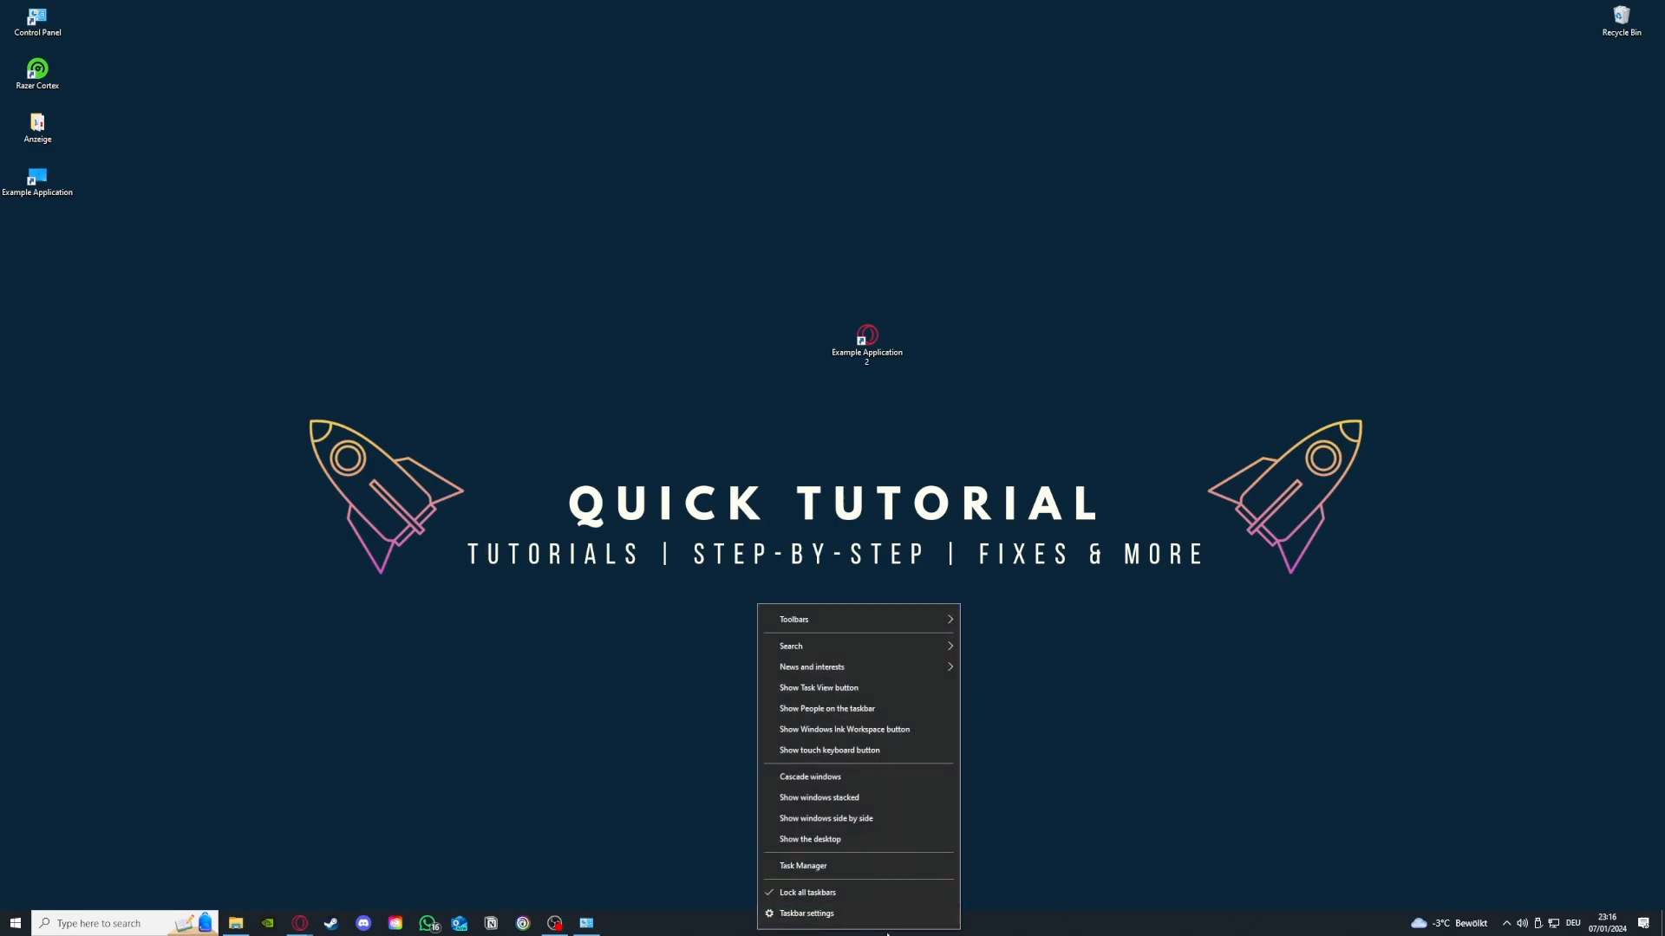
pyautogui.click(813, 866)
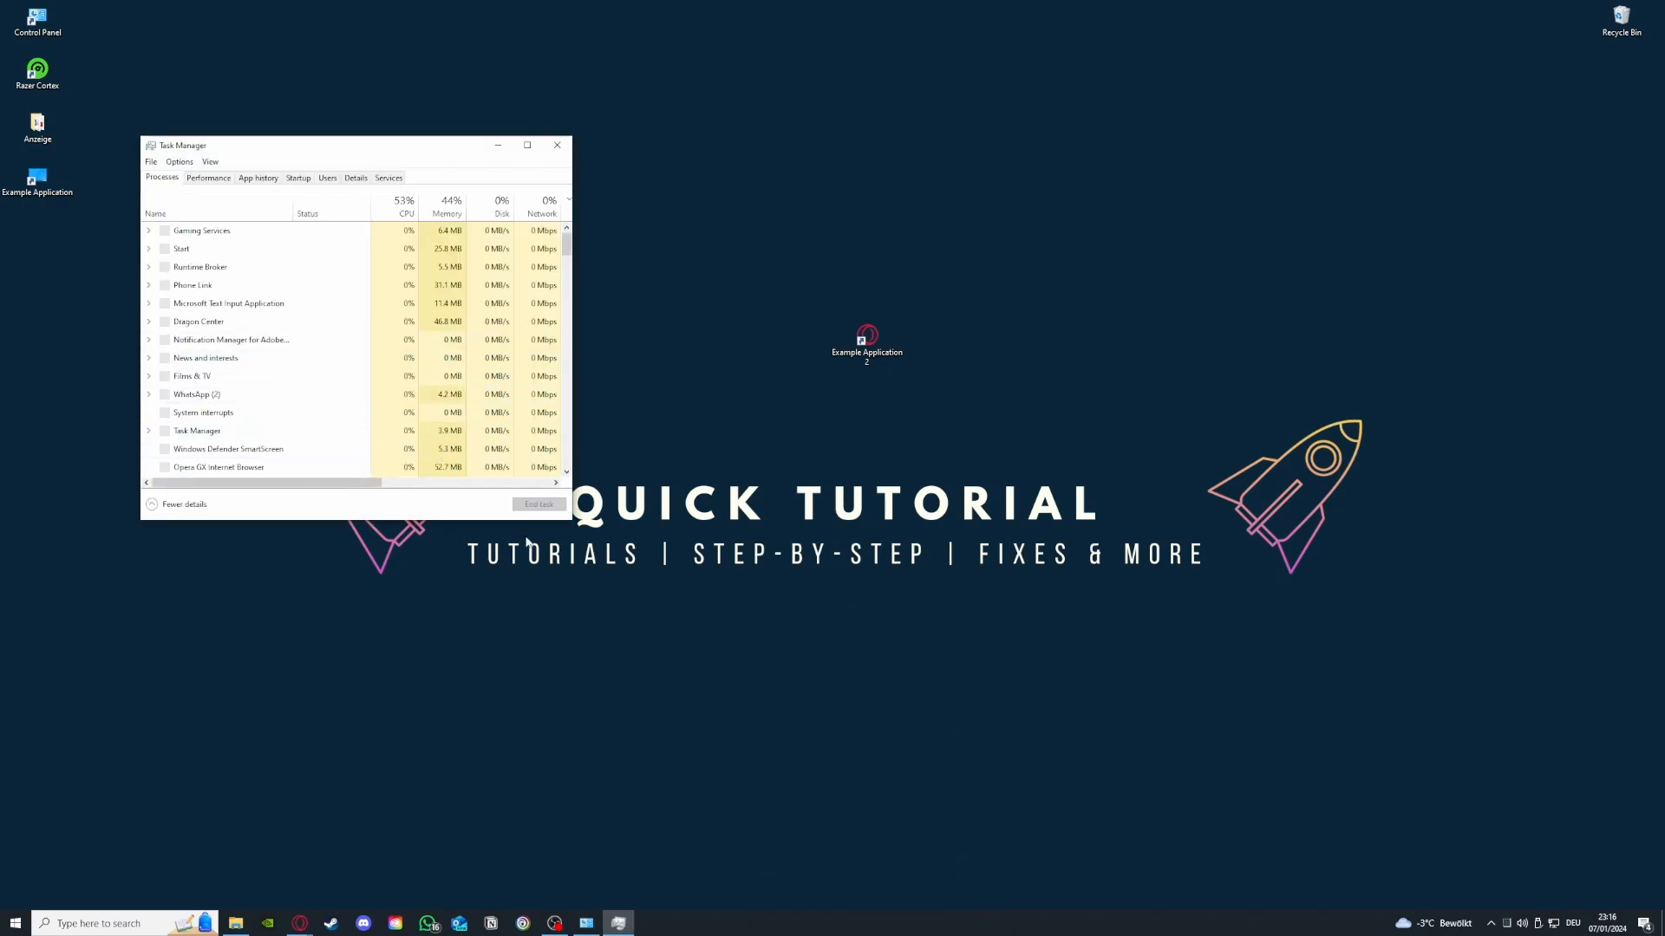
pyautogui.moveTo(565, 522); pyautogui.dragTo(1082, 741)
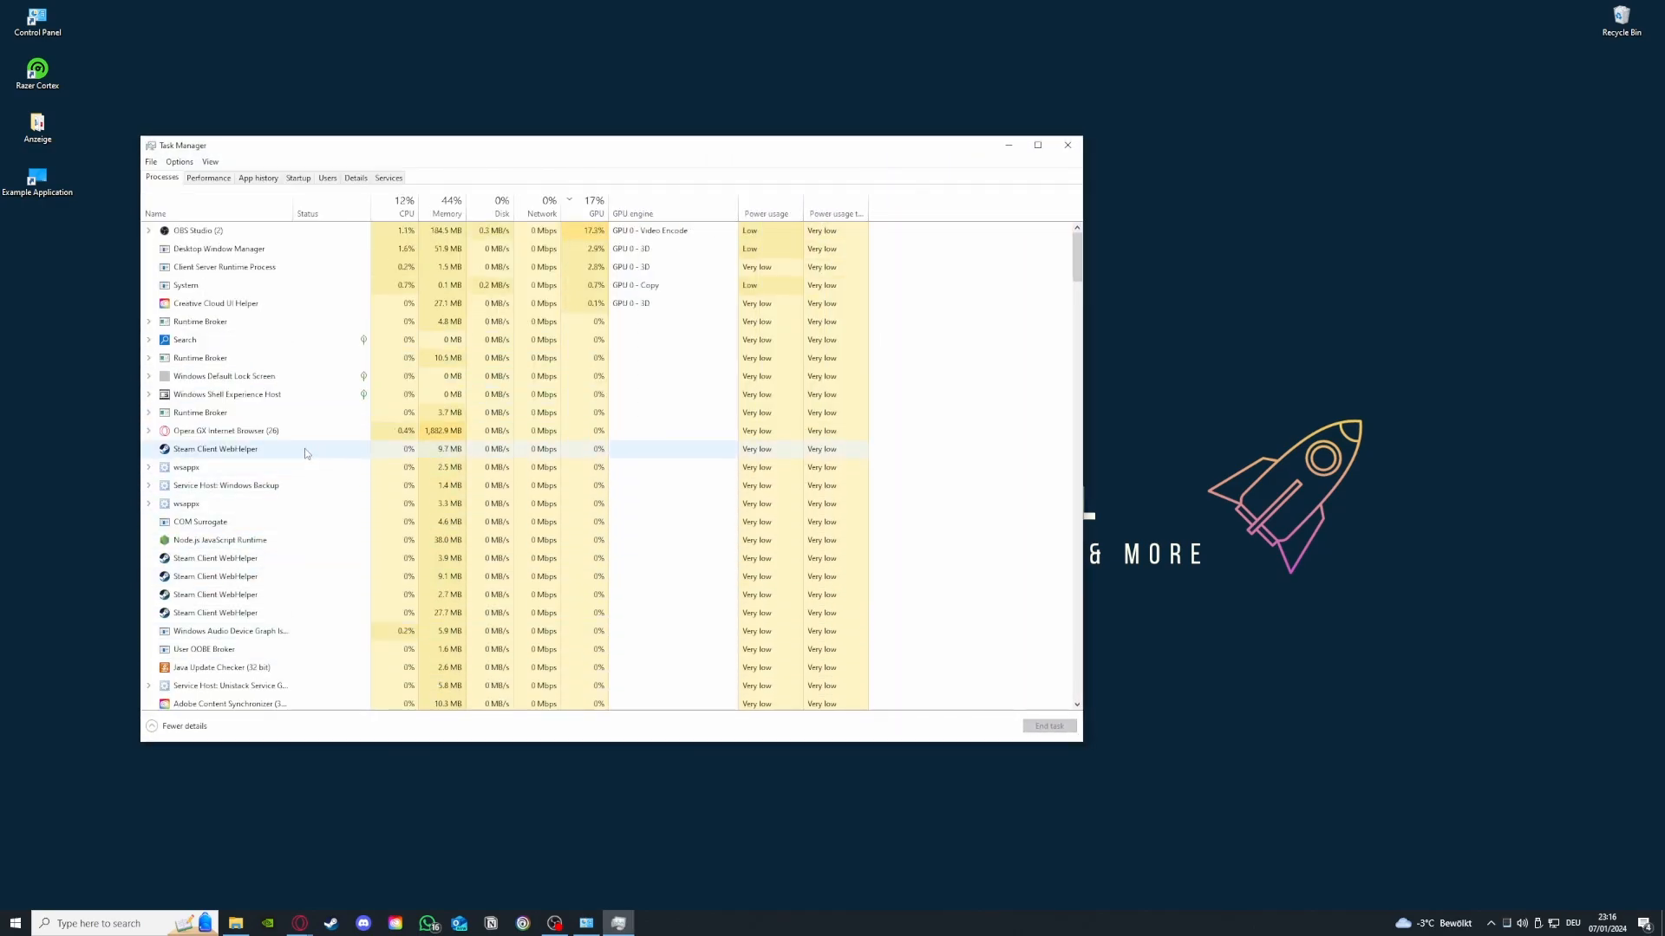
# - Examine the Steam Client WebHelper entries among the running processes, and close Task Manager
pyautogui.click(357, 449)
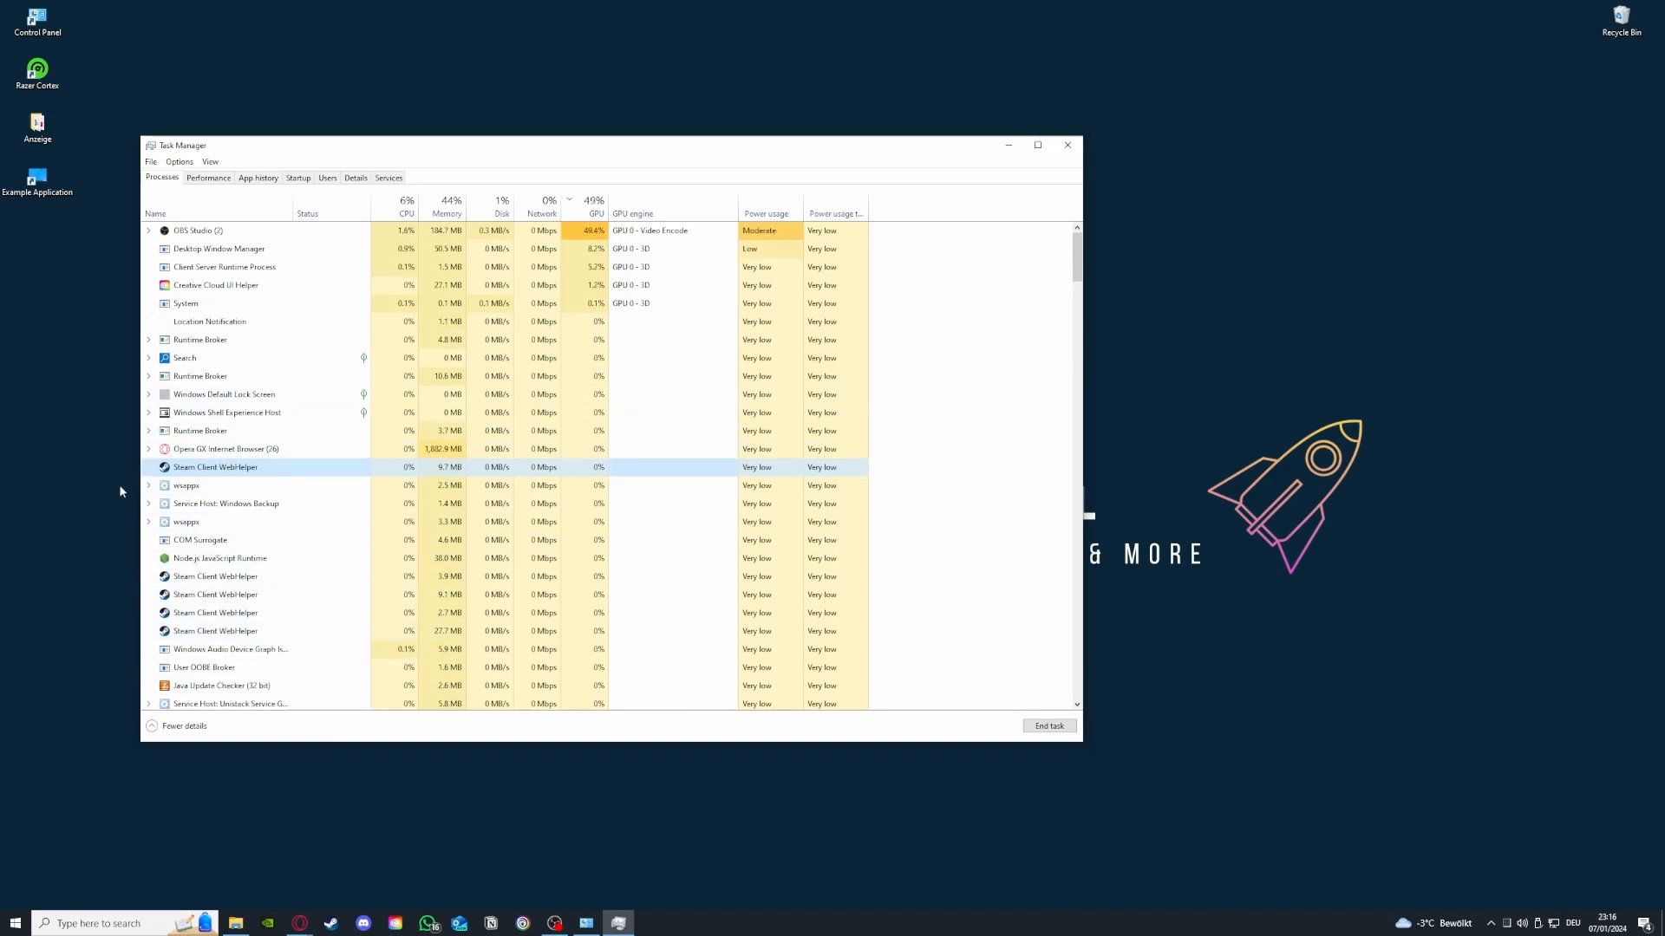
pyautogui.scroll(-3, 190, 549)
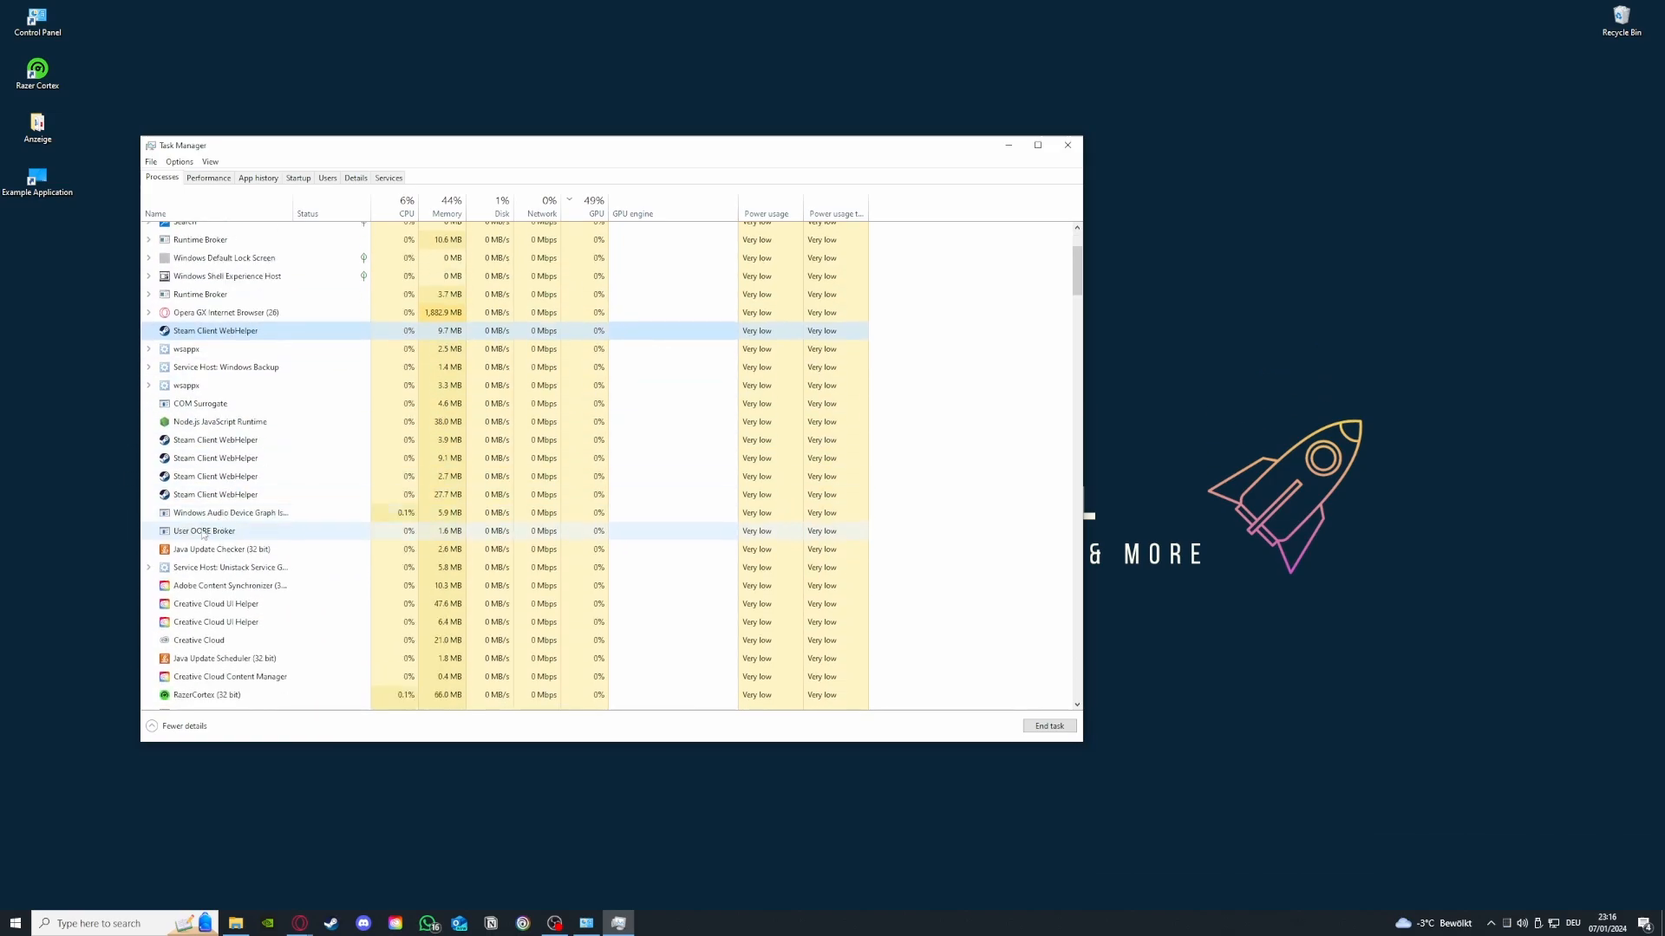
pyautogui.click(197, 438)
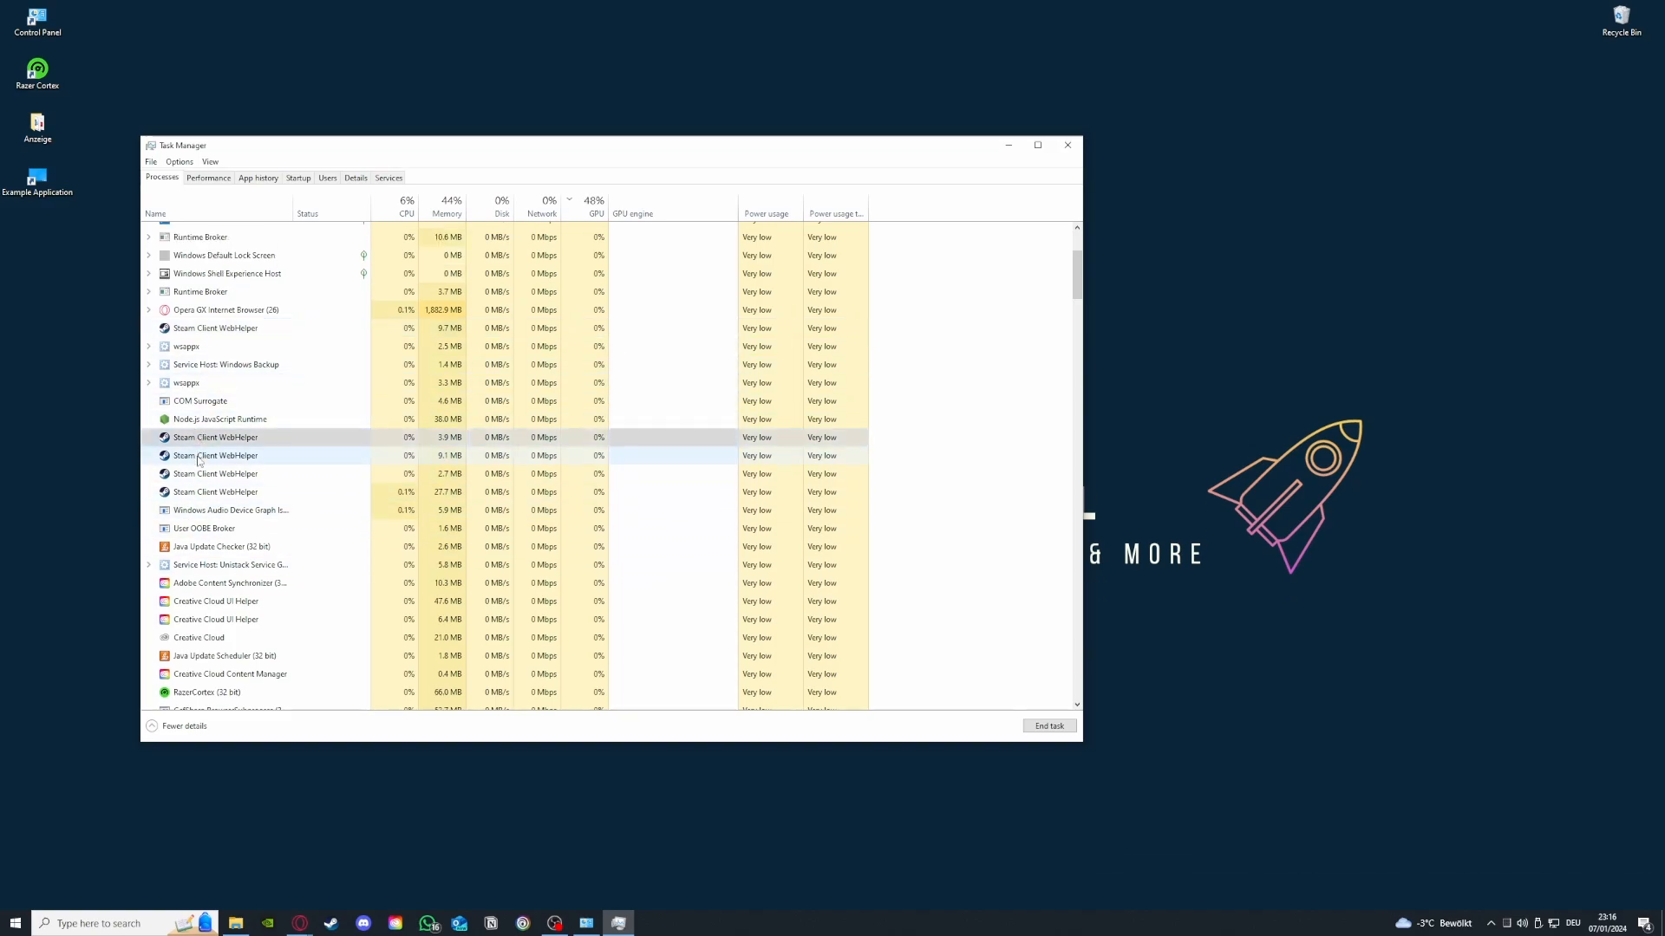
pyautogui.click(200, 456)
pyautogui.click(203, 474)
pyautogui.click(206, 494)
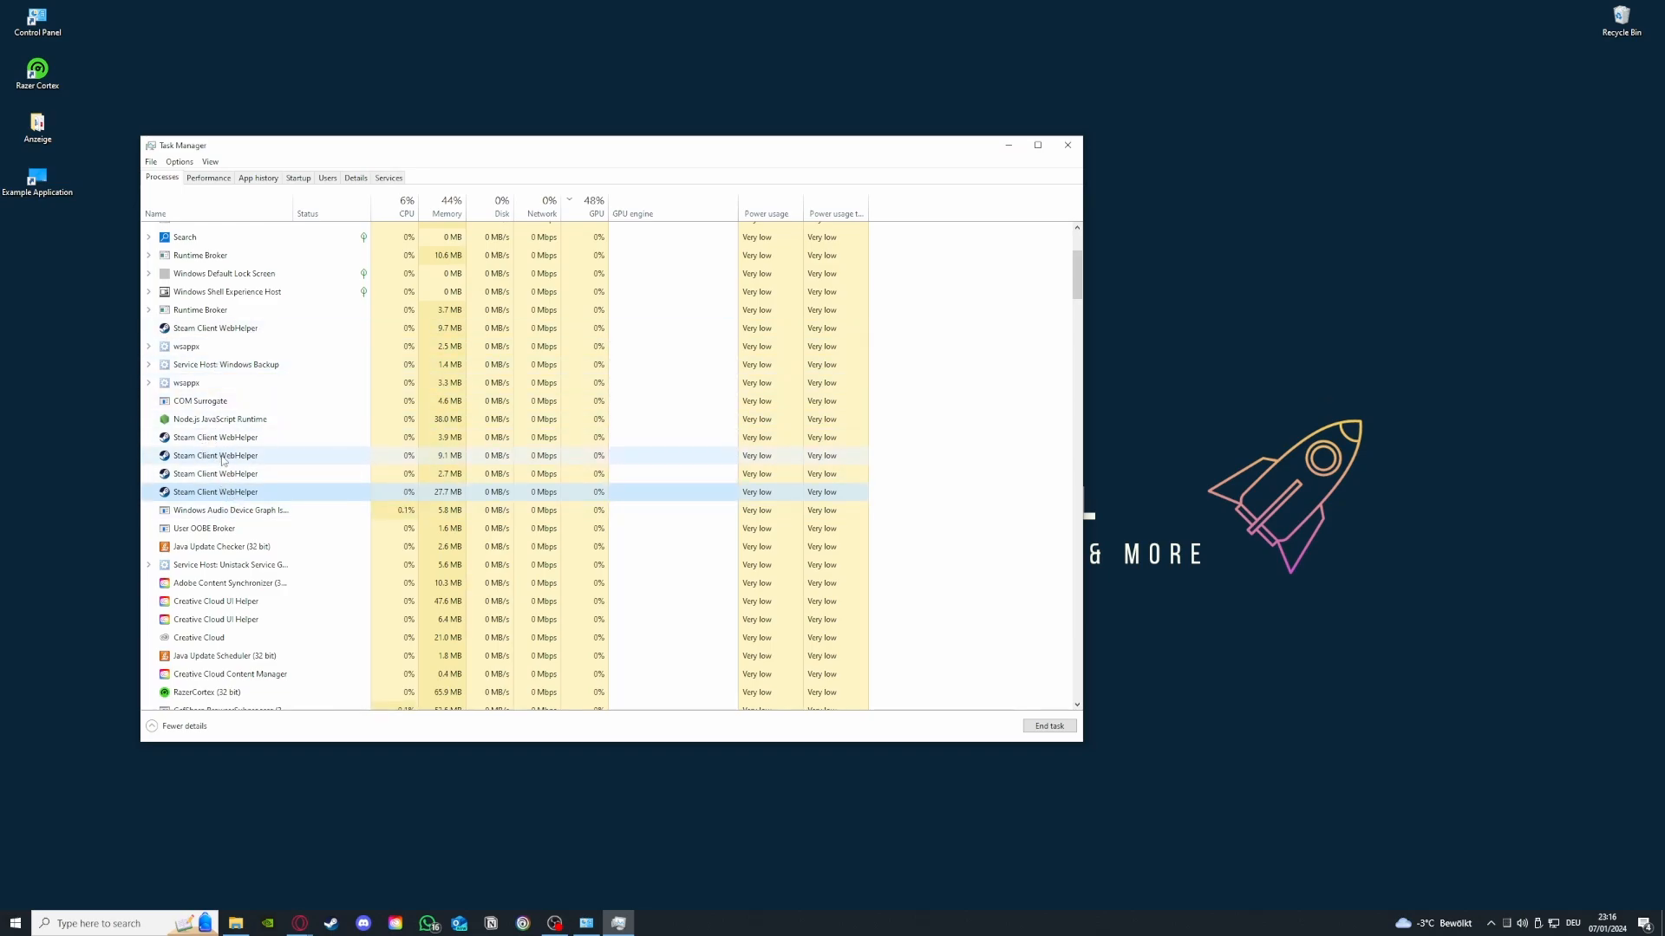
pyautogui.click(1065, 142)
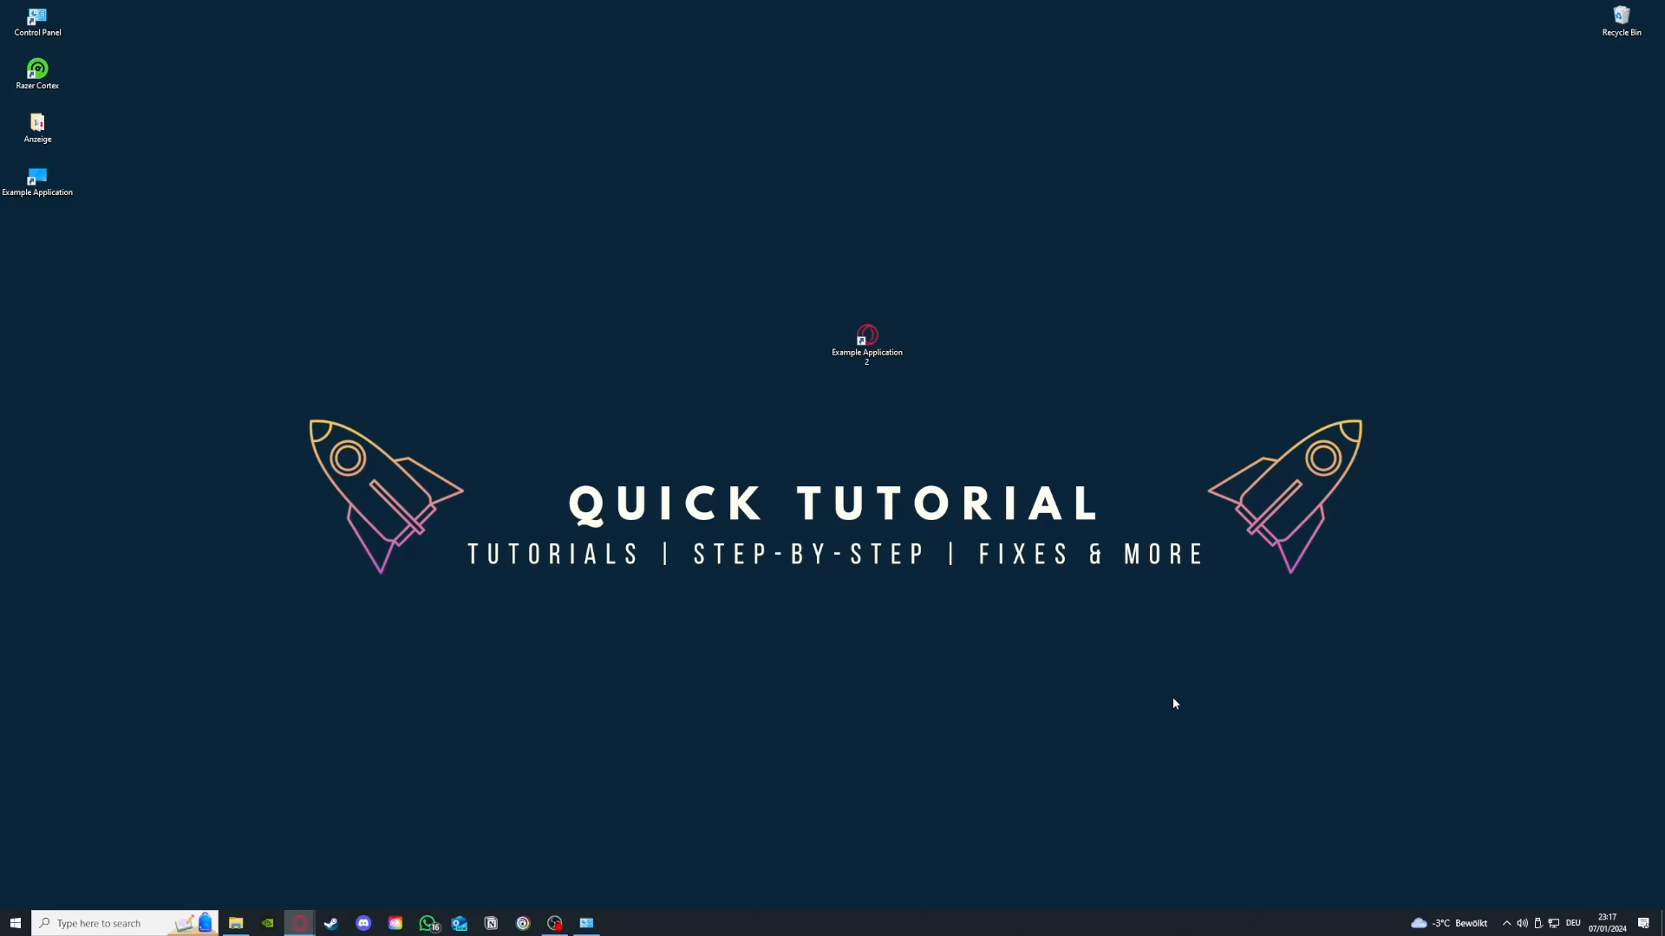
# - Open Administrative Tools from Control Panel's System and Security page and place its window beside Control Panel
pyautogui.click(586, 922)
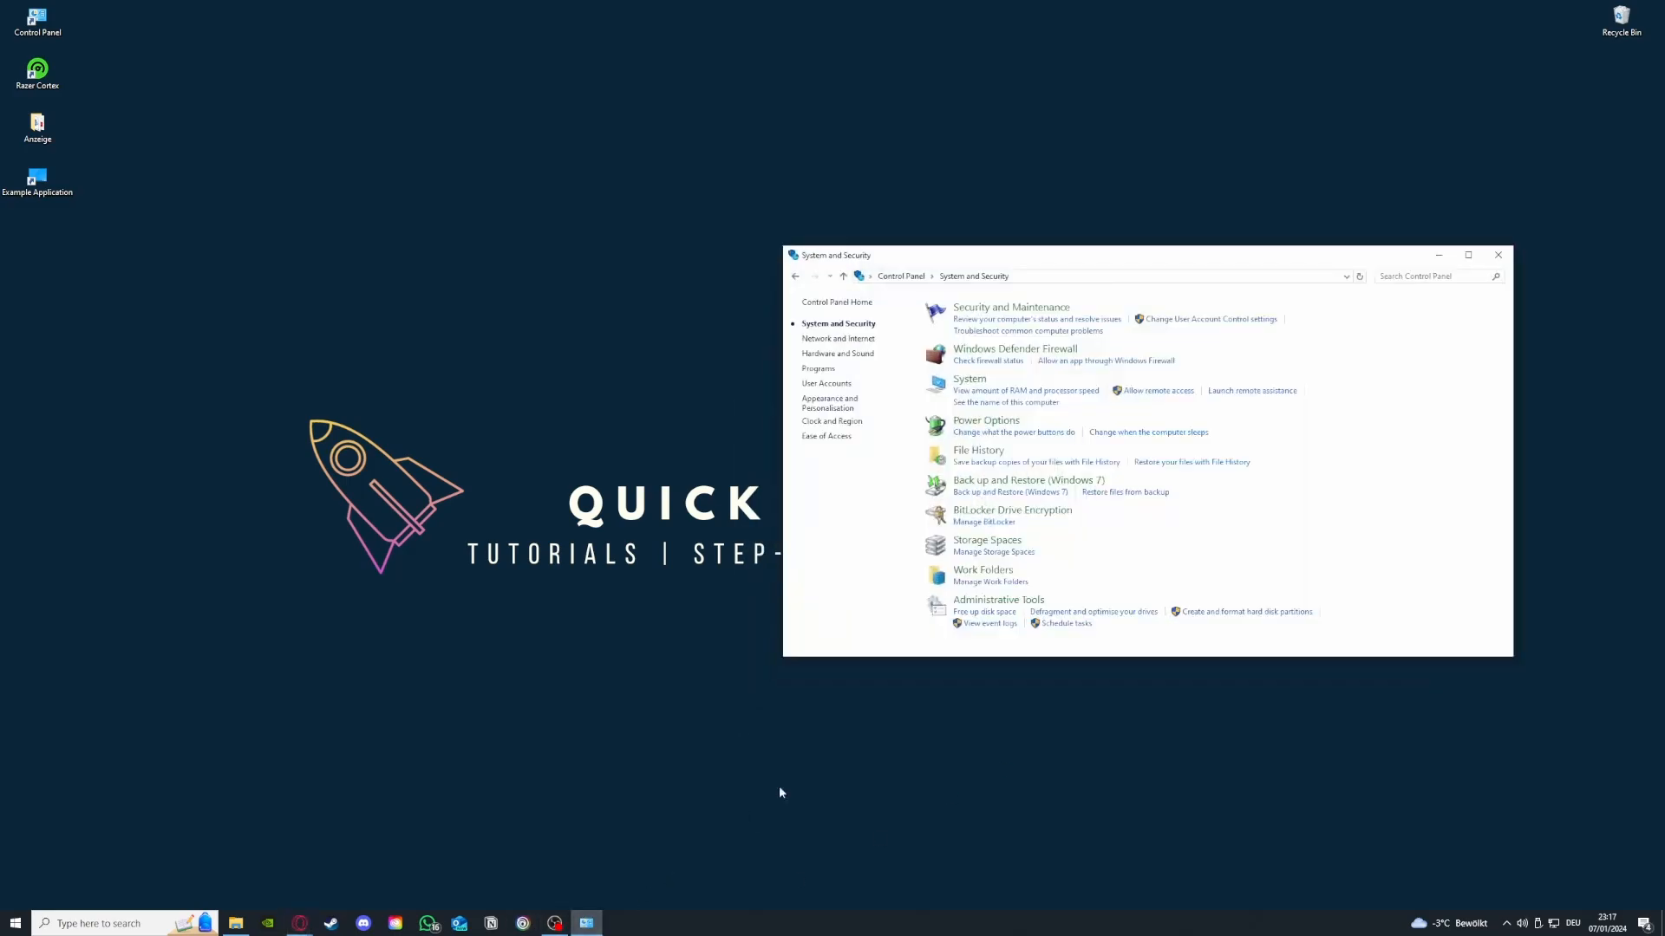
pyautogui.moveTo(989, 611)
pyautogui.mouseDown()
pyautogui.moveTo(762, 587)
pyautogui.moveTo(974, 604)
pyautogui.mouseUp()
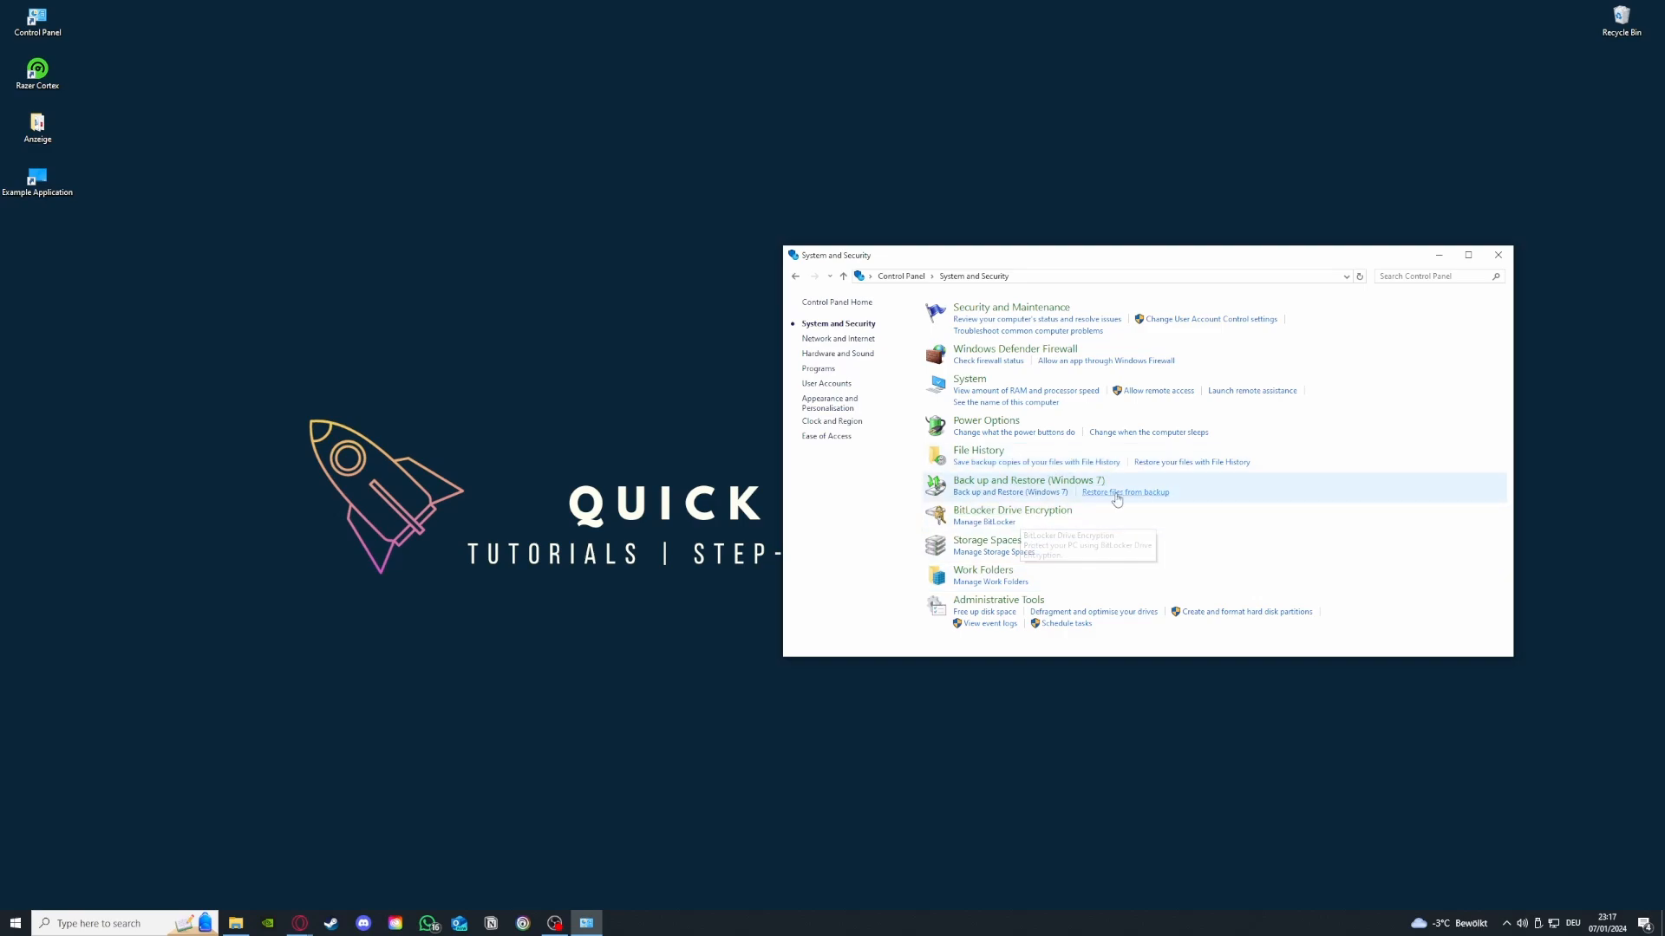
pyautogui.click(1028, 601)
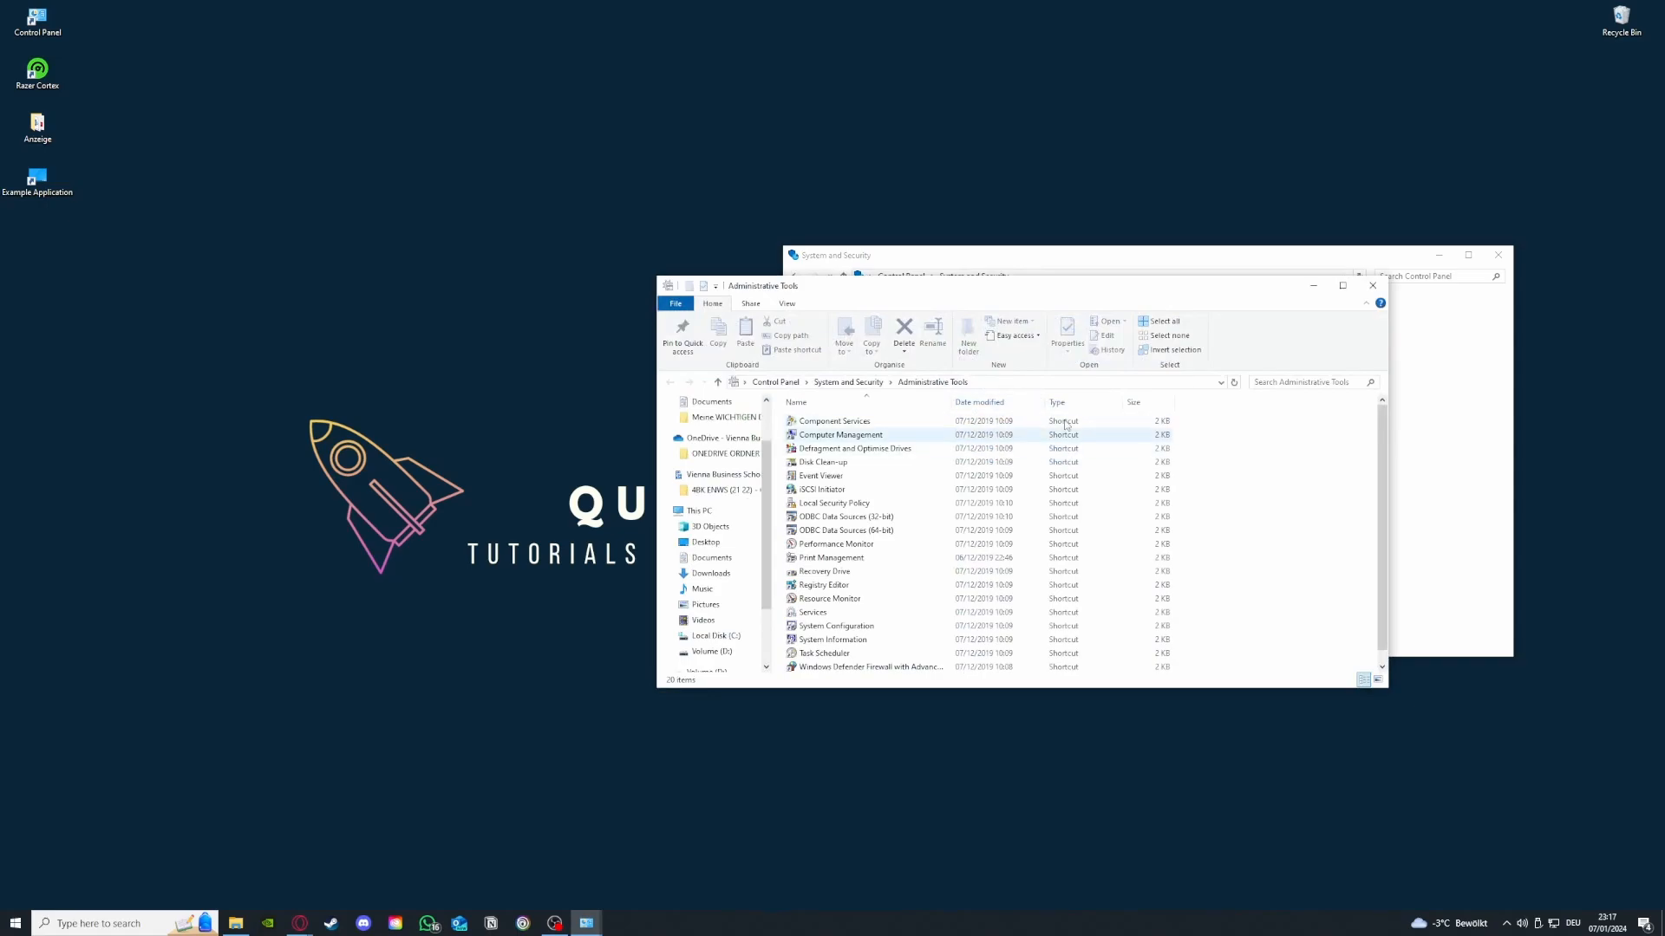
pyautogui.moveTo(1032, 290); pyautogui.dragTo(413, 196)
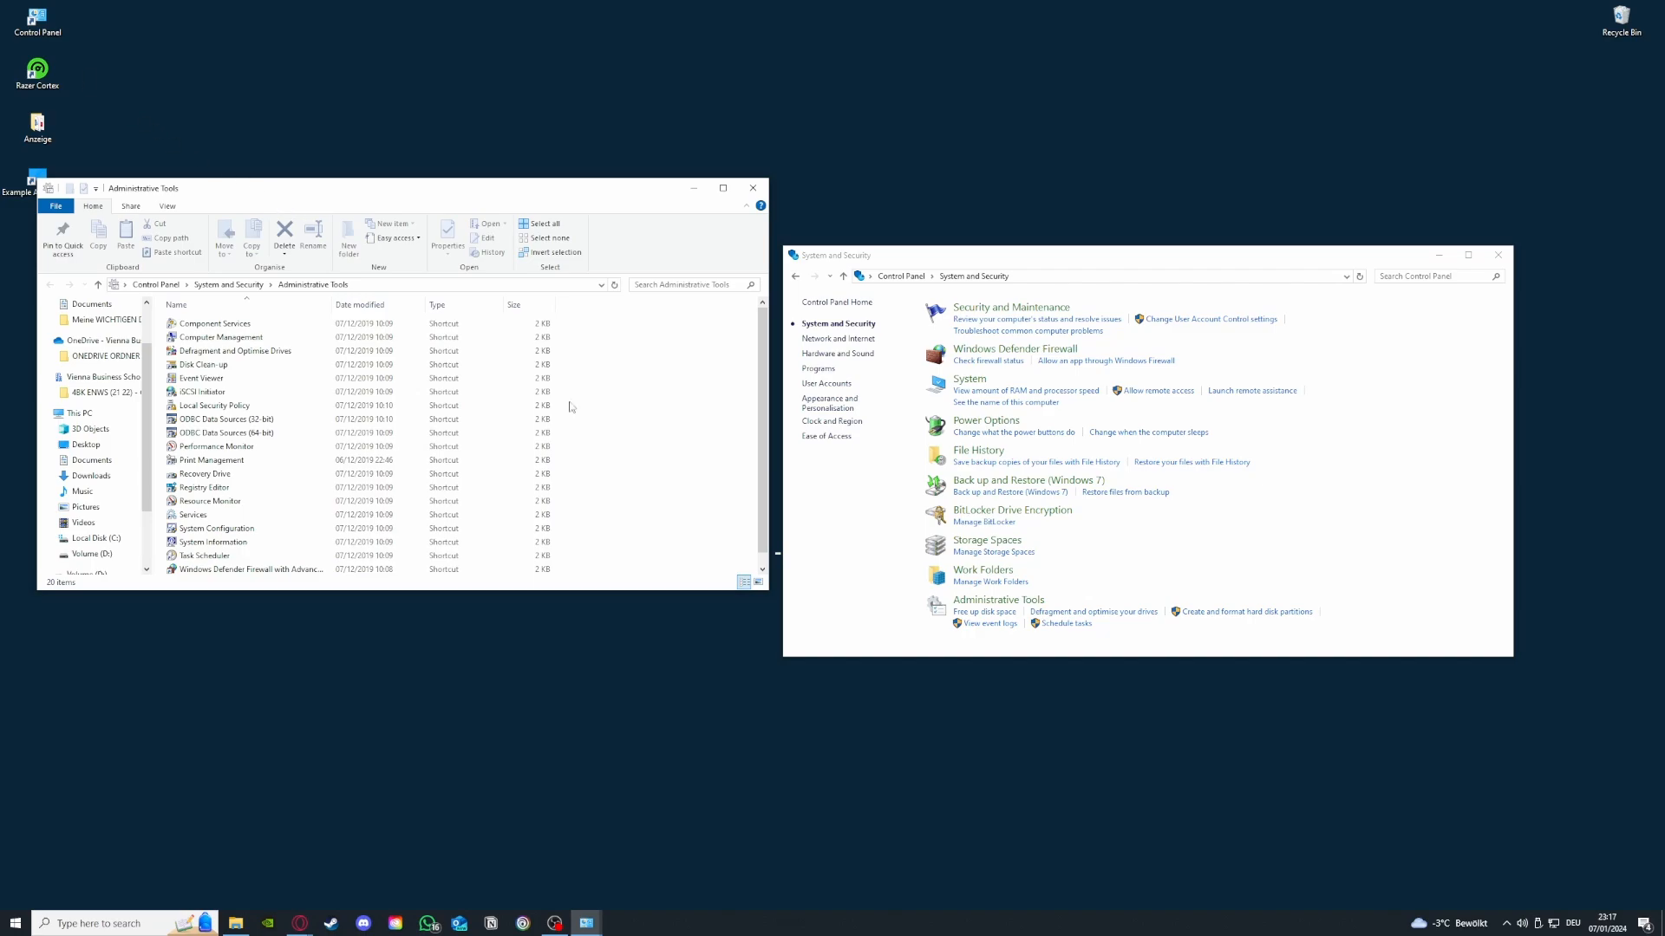
# - Open Disk Clean-up to view the drives it offers, cancel it, and close the Administrative Tools and Control Panel windows
pyautogui.click(134, 925)
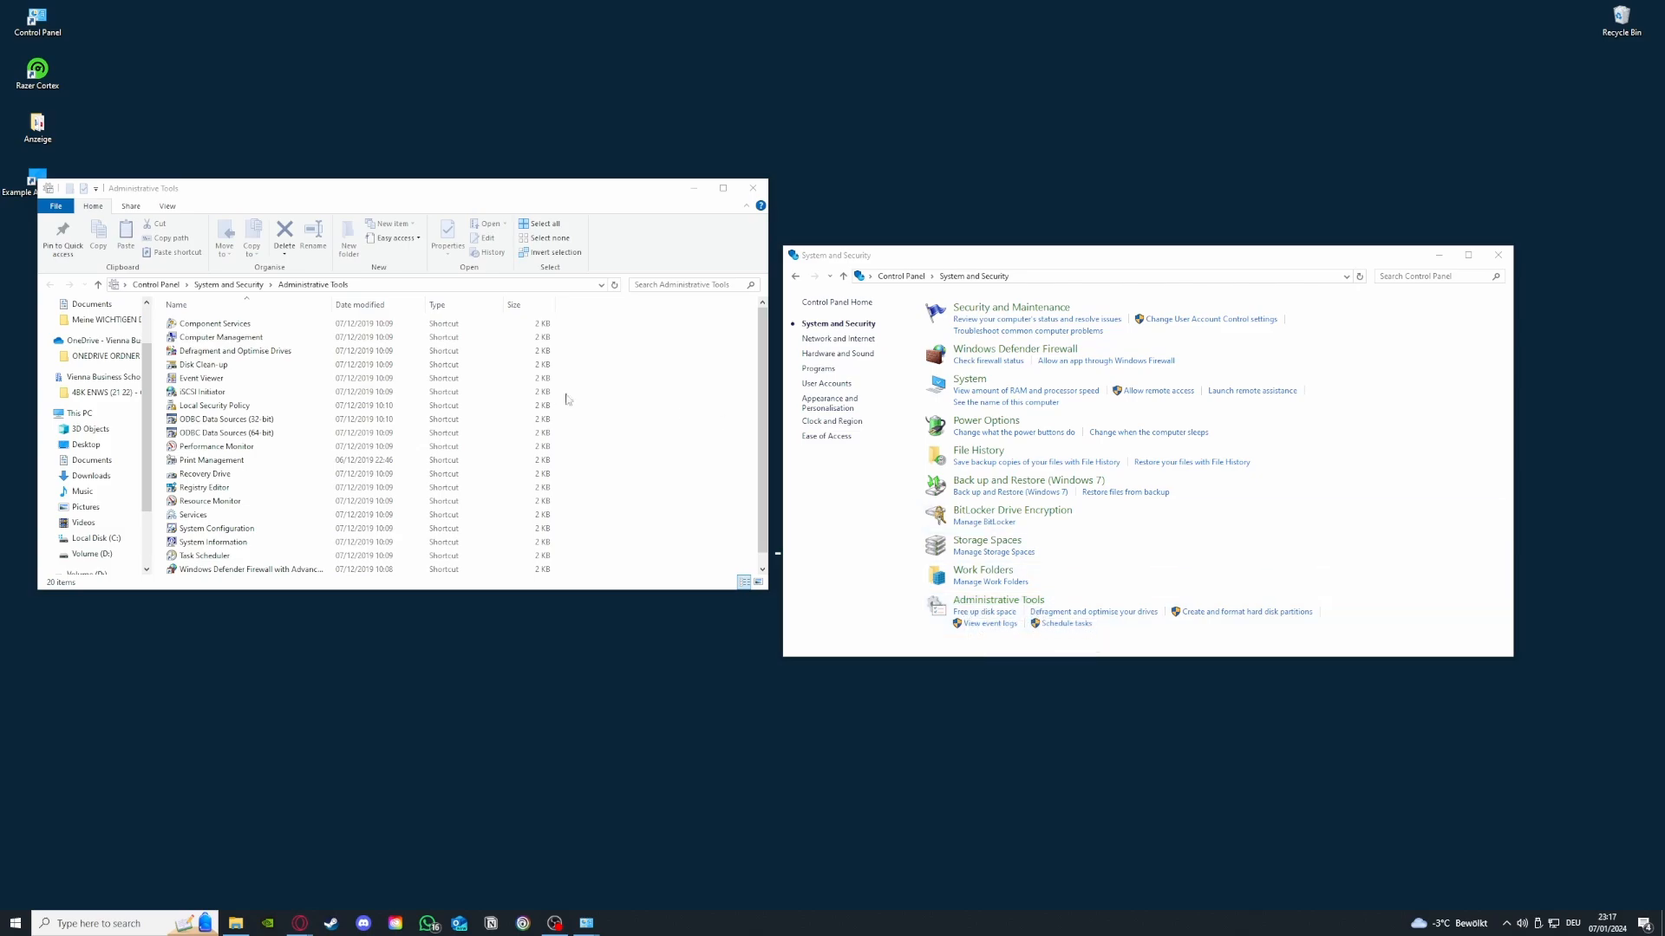
pyautogui.doubleClick(215, 365)
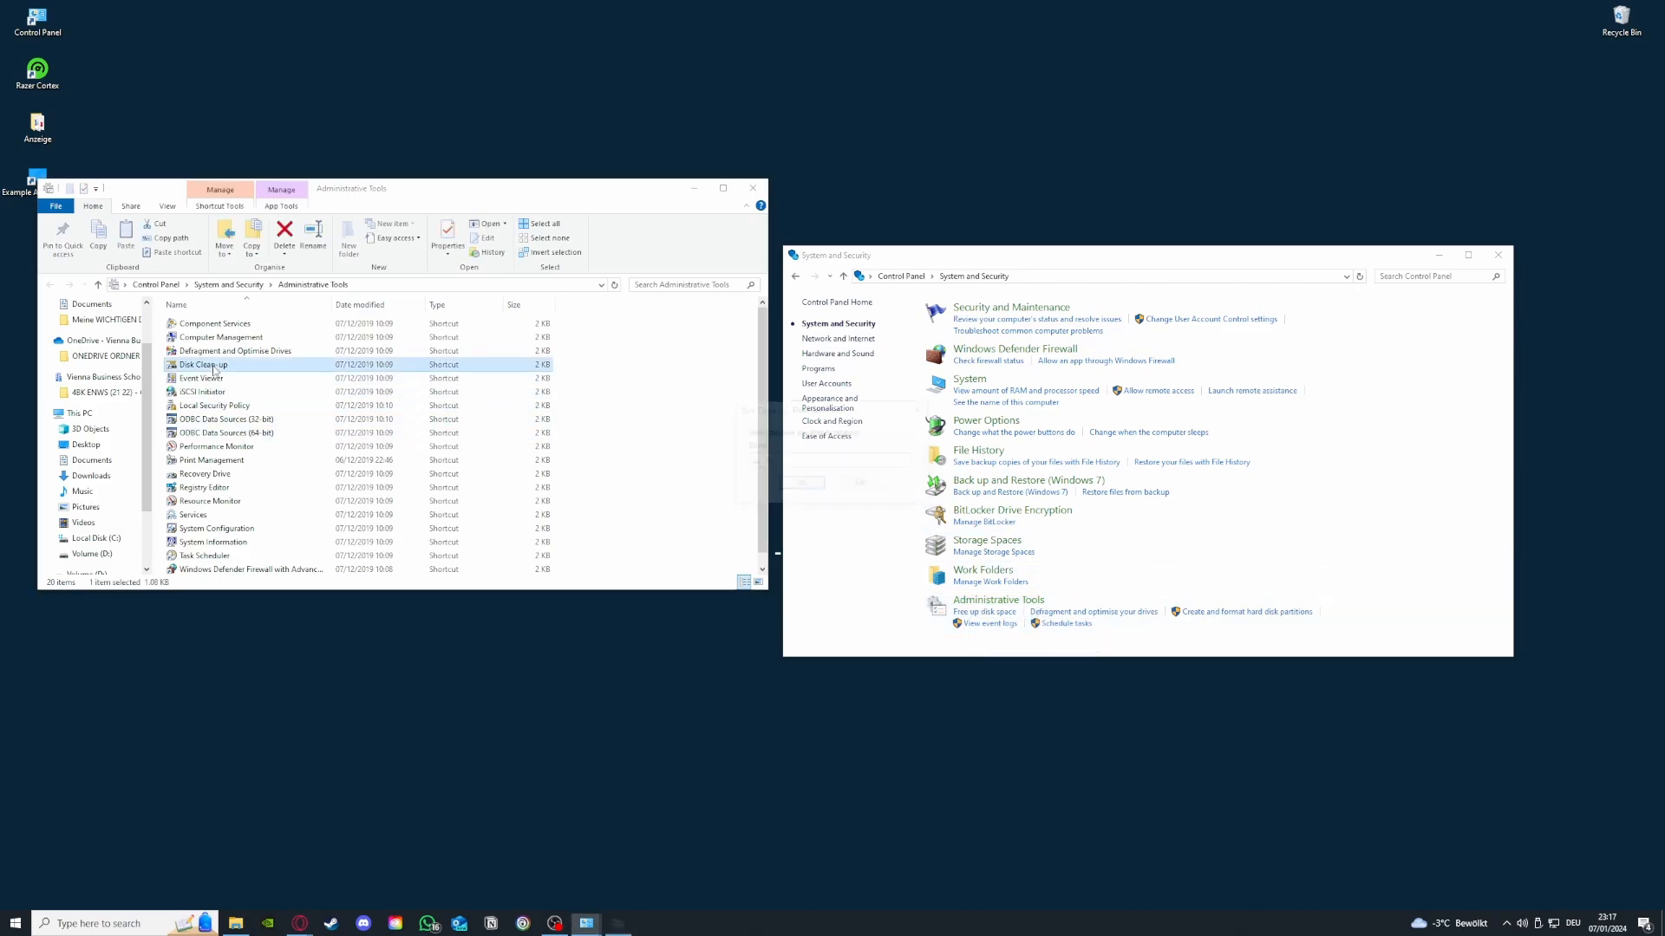
pyautogui.click(828, 462)
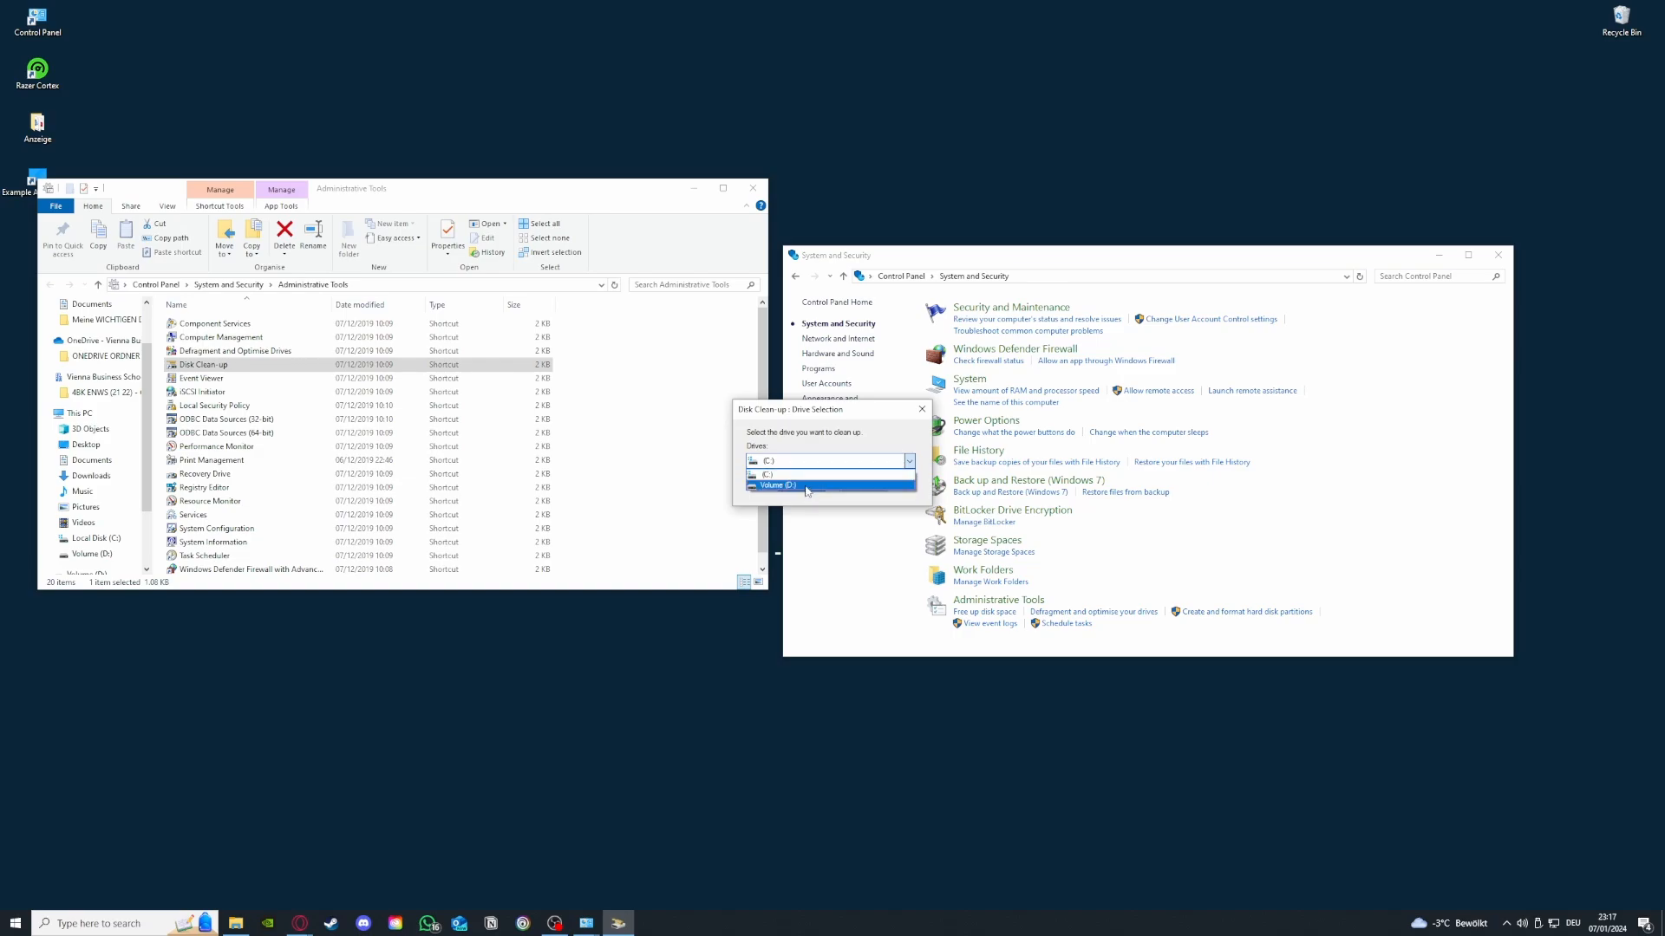
pyautogui.click(909, 460)
pyautogui.click(922, 413)
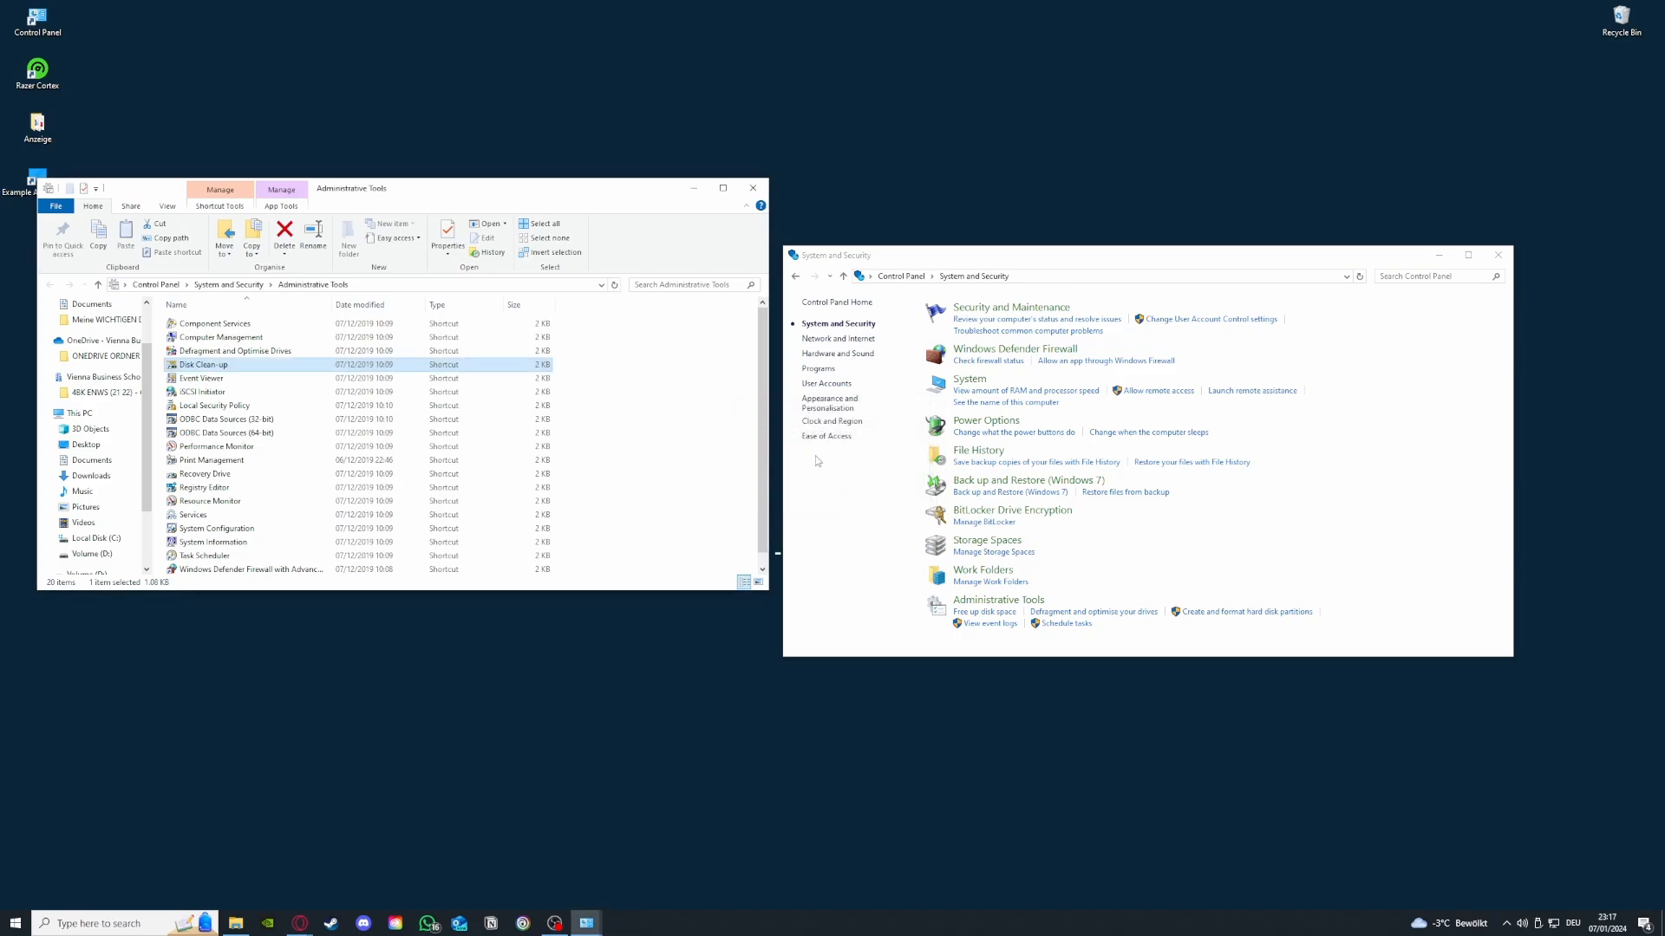
pyautogui.click(754, 188)
pyautogui.click(1495, 257)
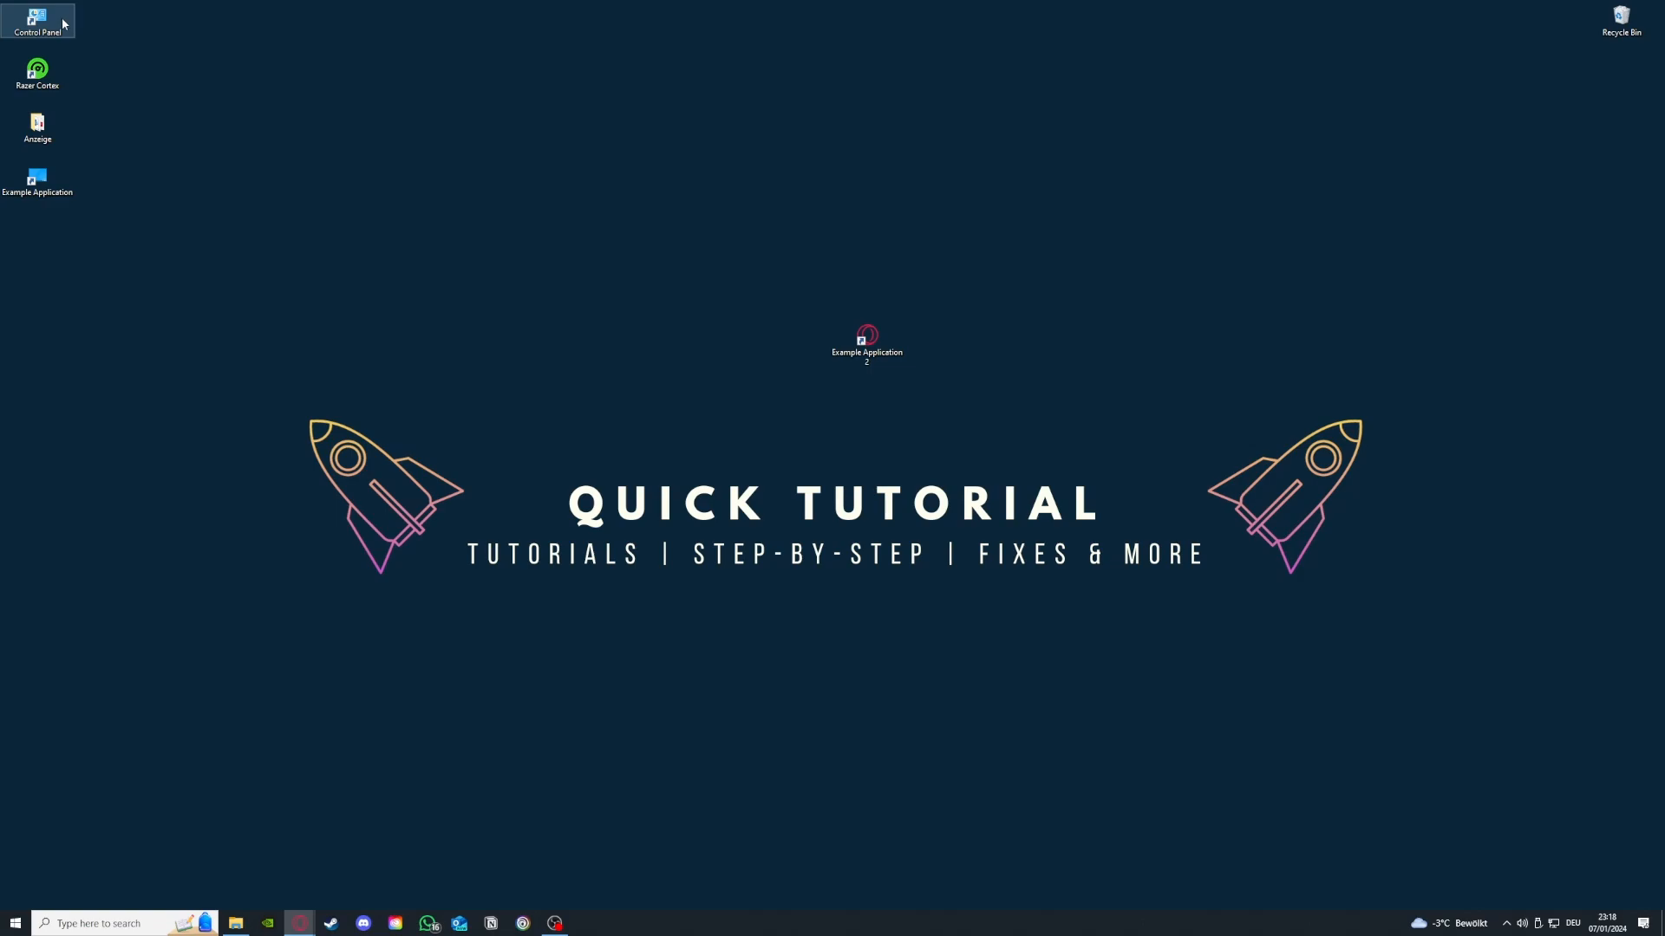
# - Open Control Panel's list for uninstalling programs and browse the installed programs
pyautogui.doubleClick(37, 21)
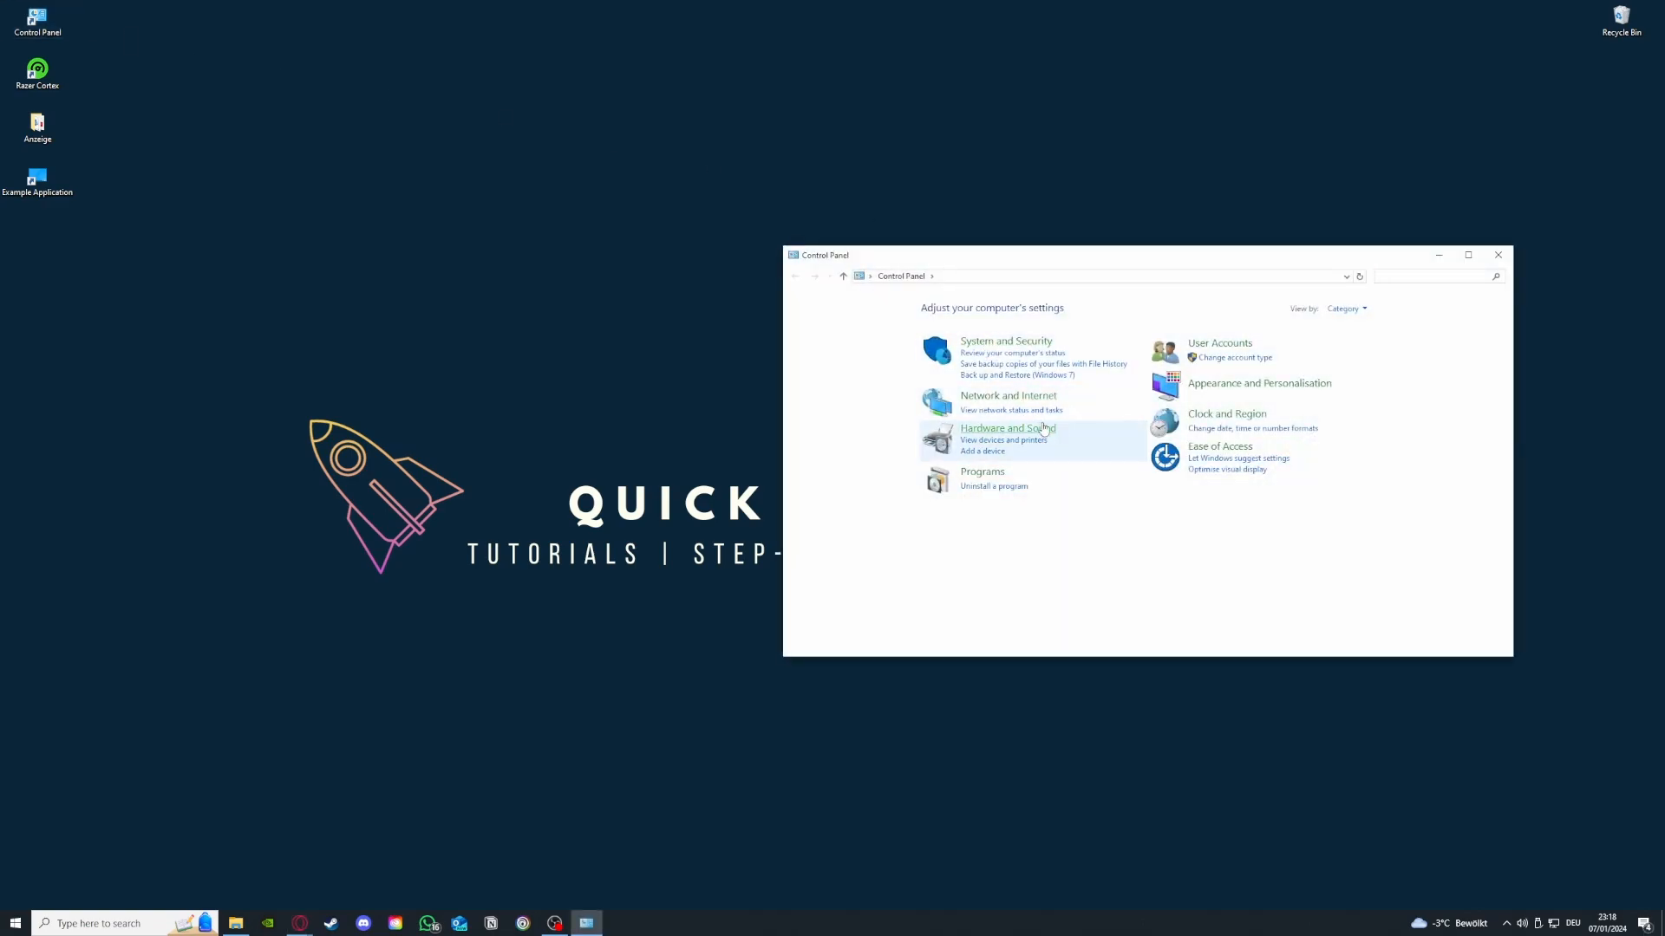
pyautogui.click(994, 490)
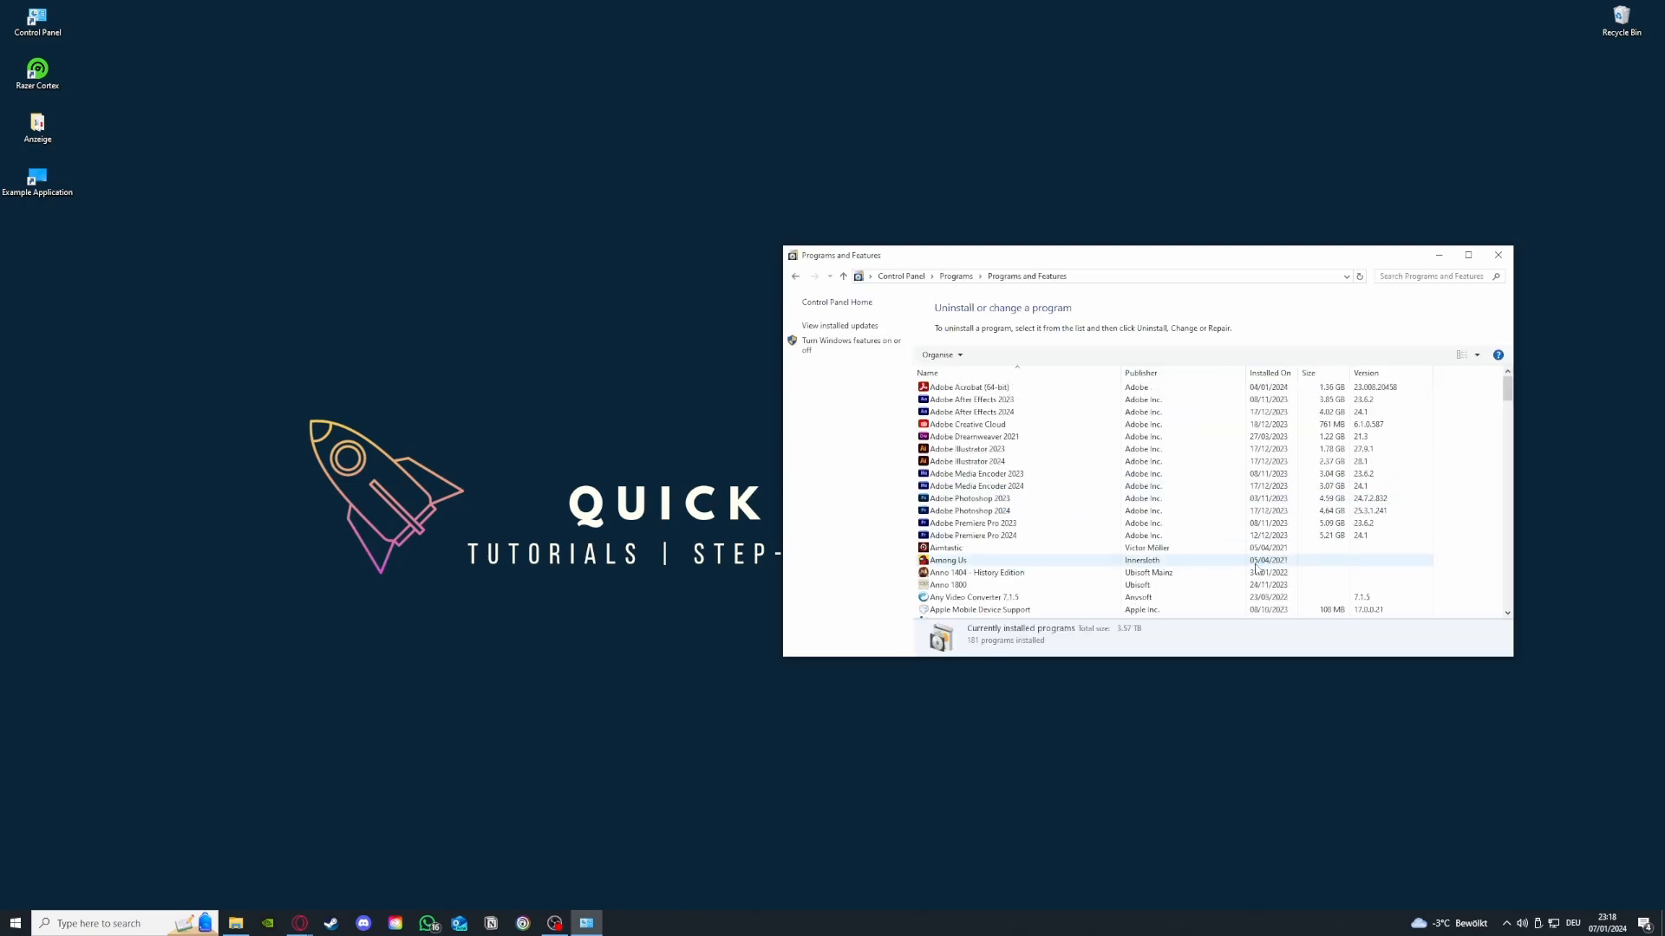
pyautogui.scroll(-15, 1255, 568)
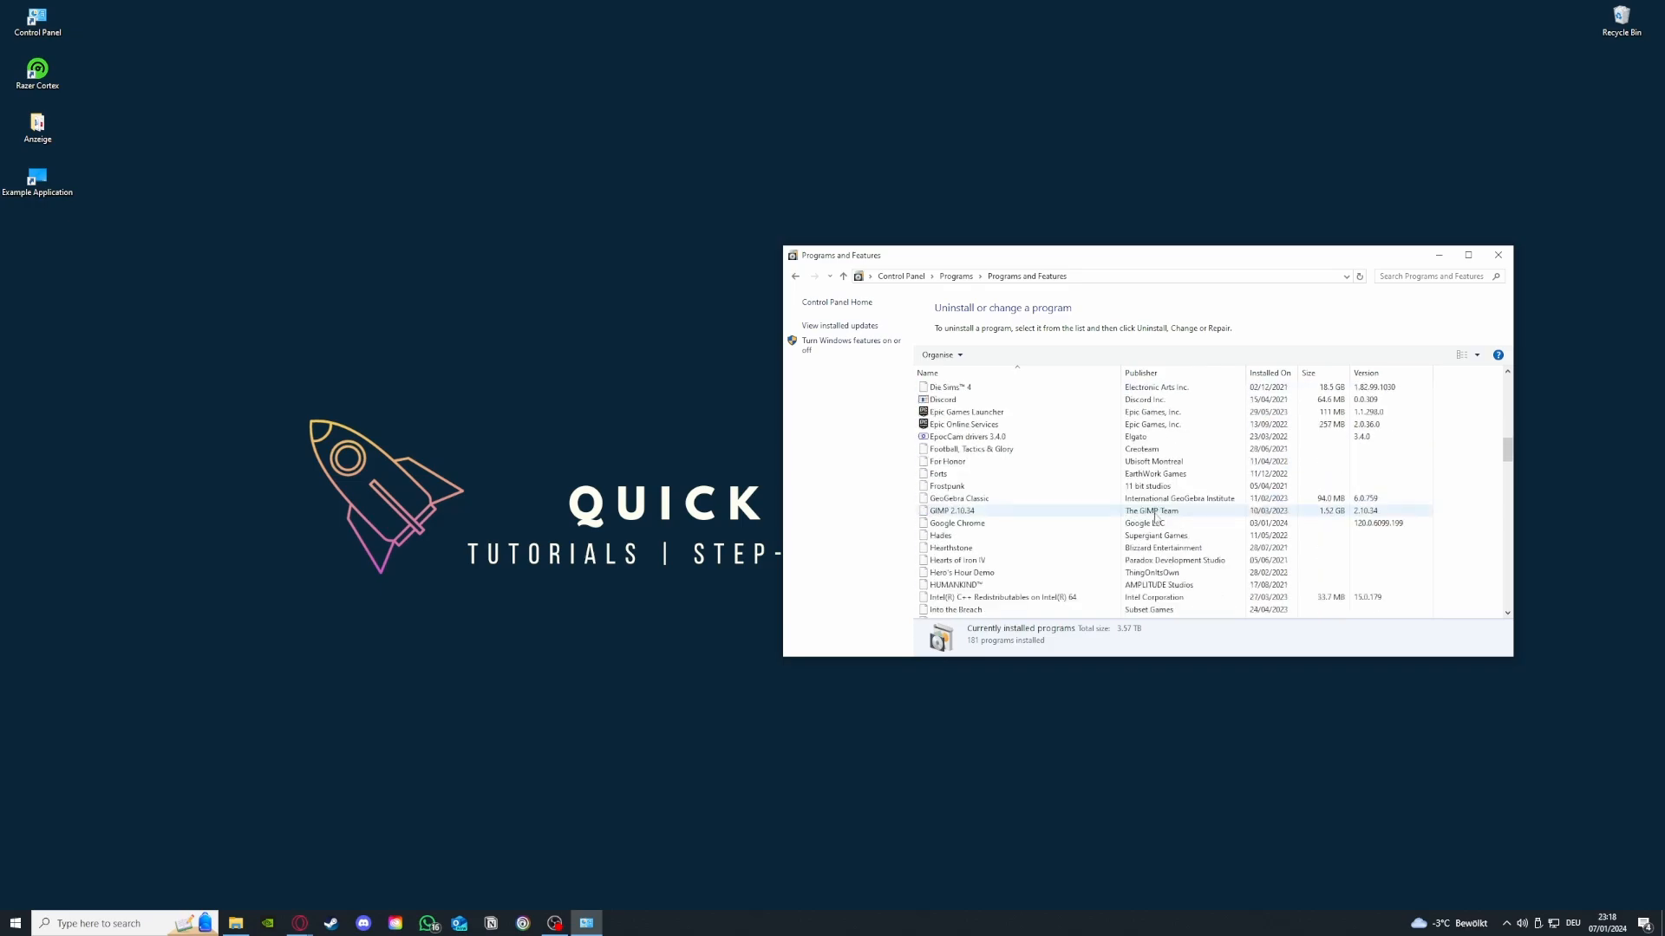
pyautogui.scroll(-15, 1156, 519)
pyautogui.scroll(9, 1078, 525)
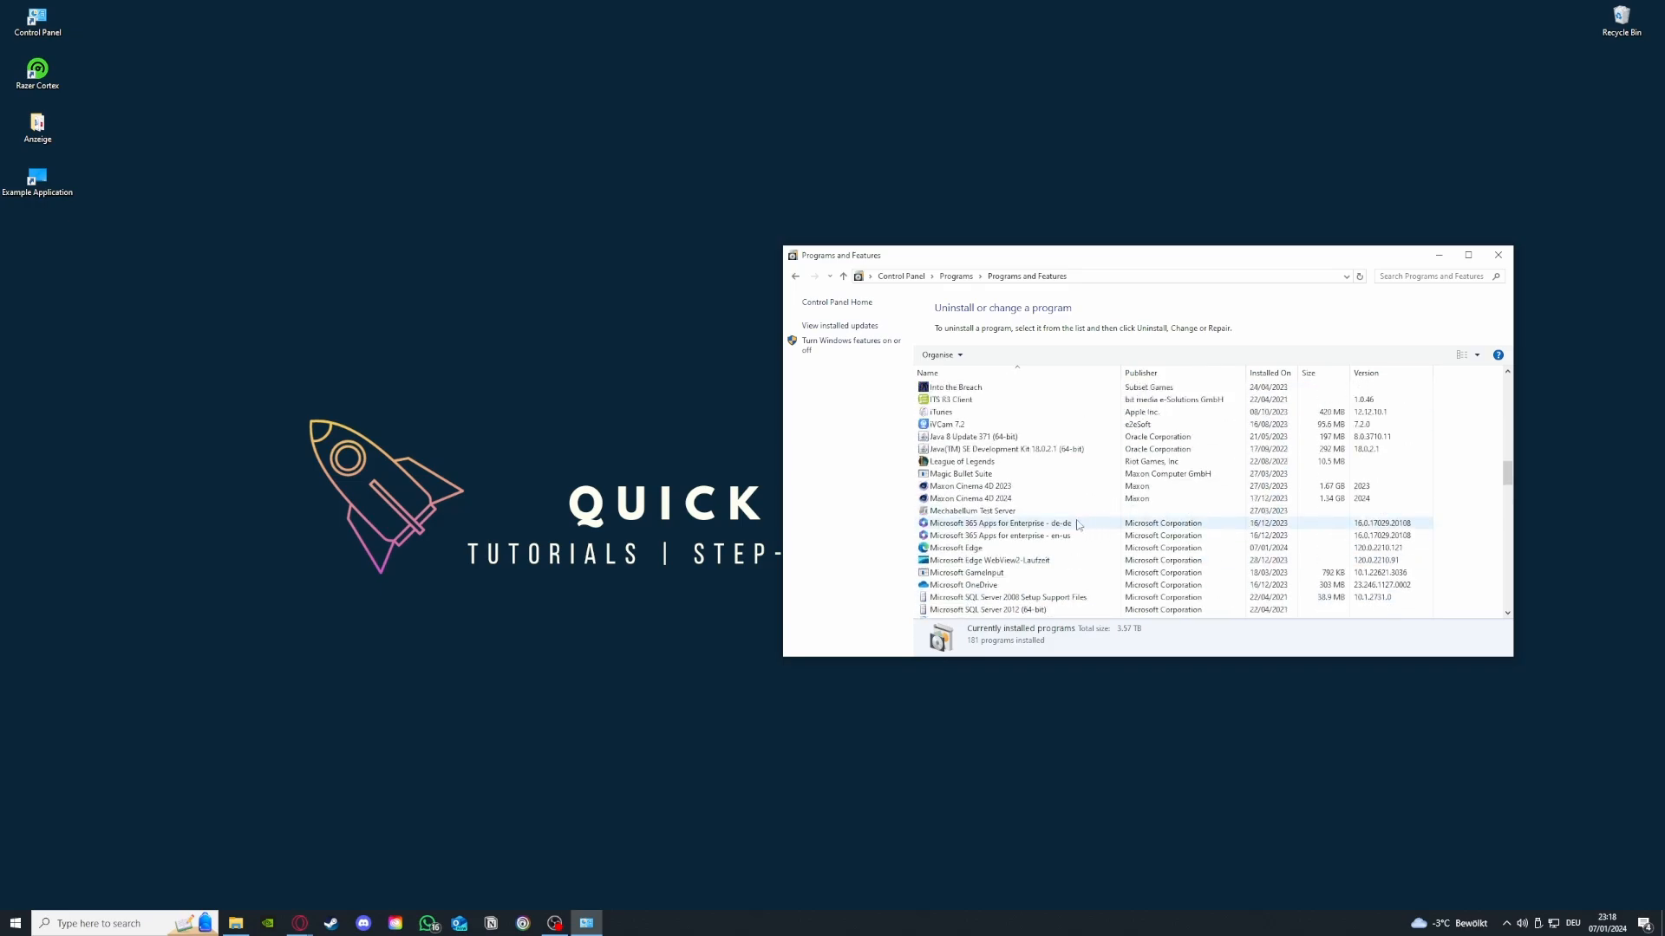
# - Find Microsoft Teams among the installed programs, bring up its Uninstall option, and dismiss it without uninstalling
pyautogui.scroll(-3, 1078, 526)
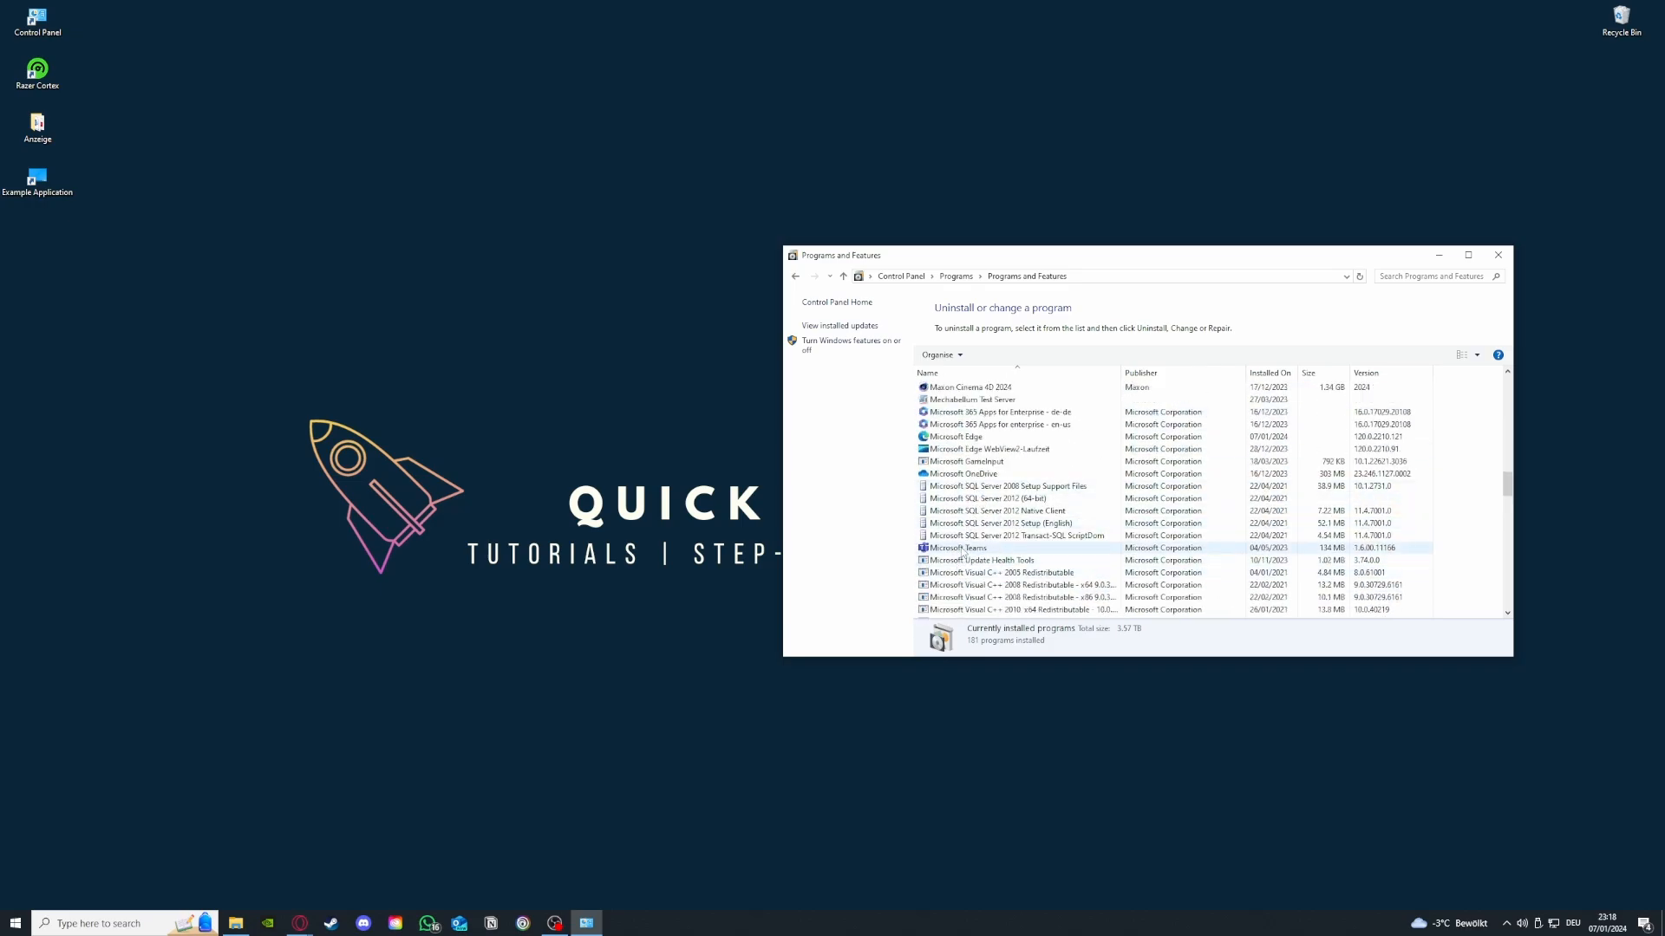
pyautogui.click(962, 552)
pyautogui.rightClick(963, 554)
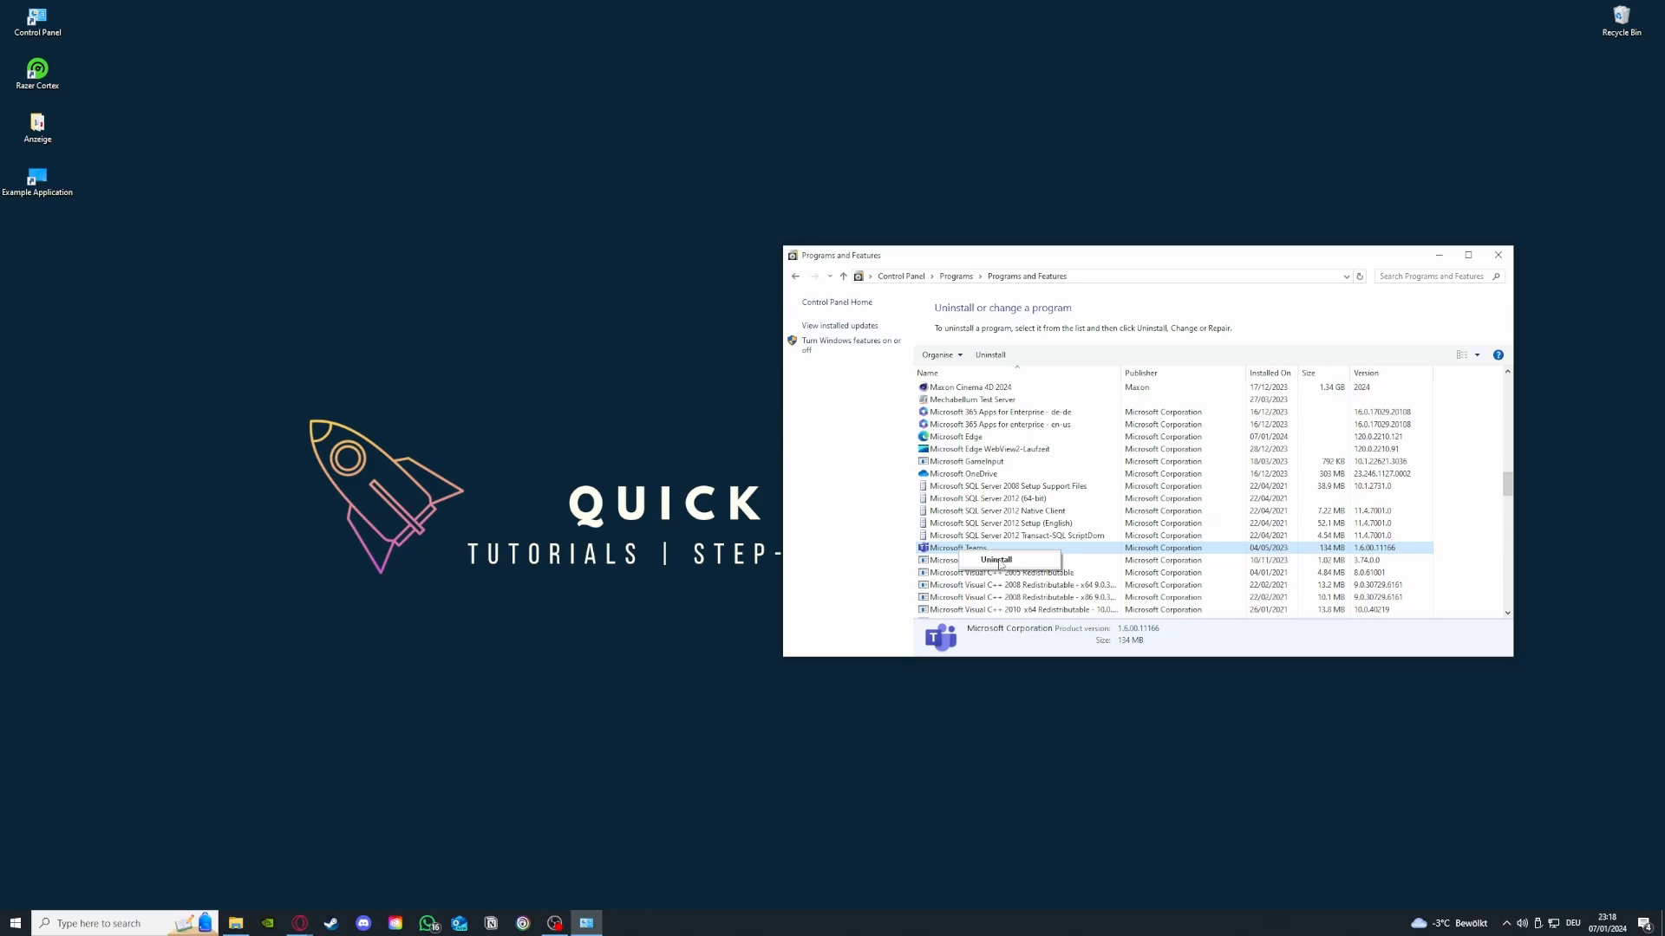
pyautogui.click(830, 447)
# - Return to Control Panel's home page, search it for "window", and open Windows Defender Firewall
pyautogui.click(796, 279)
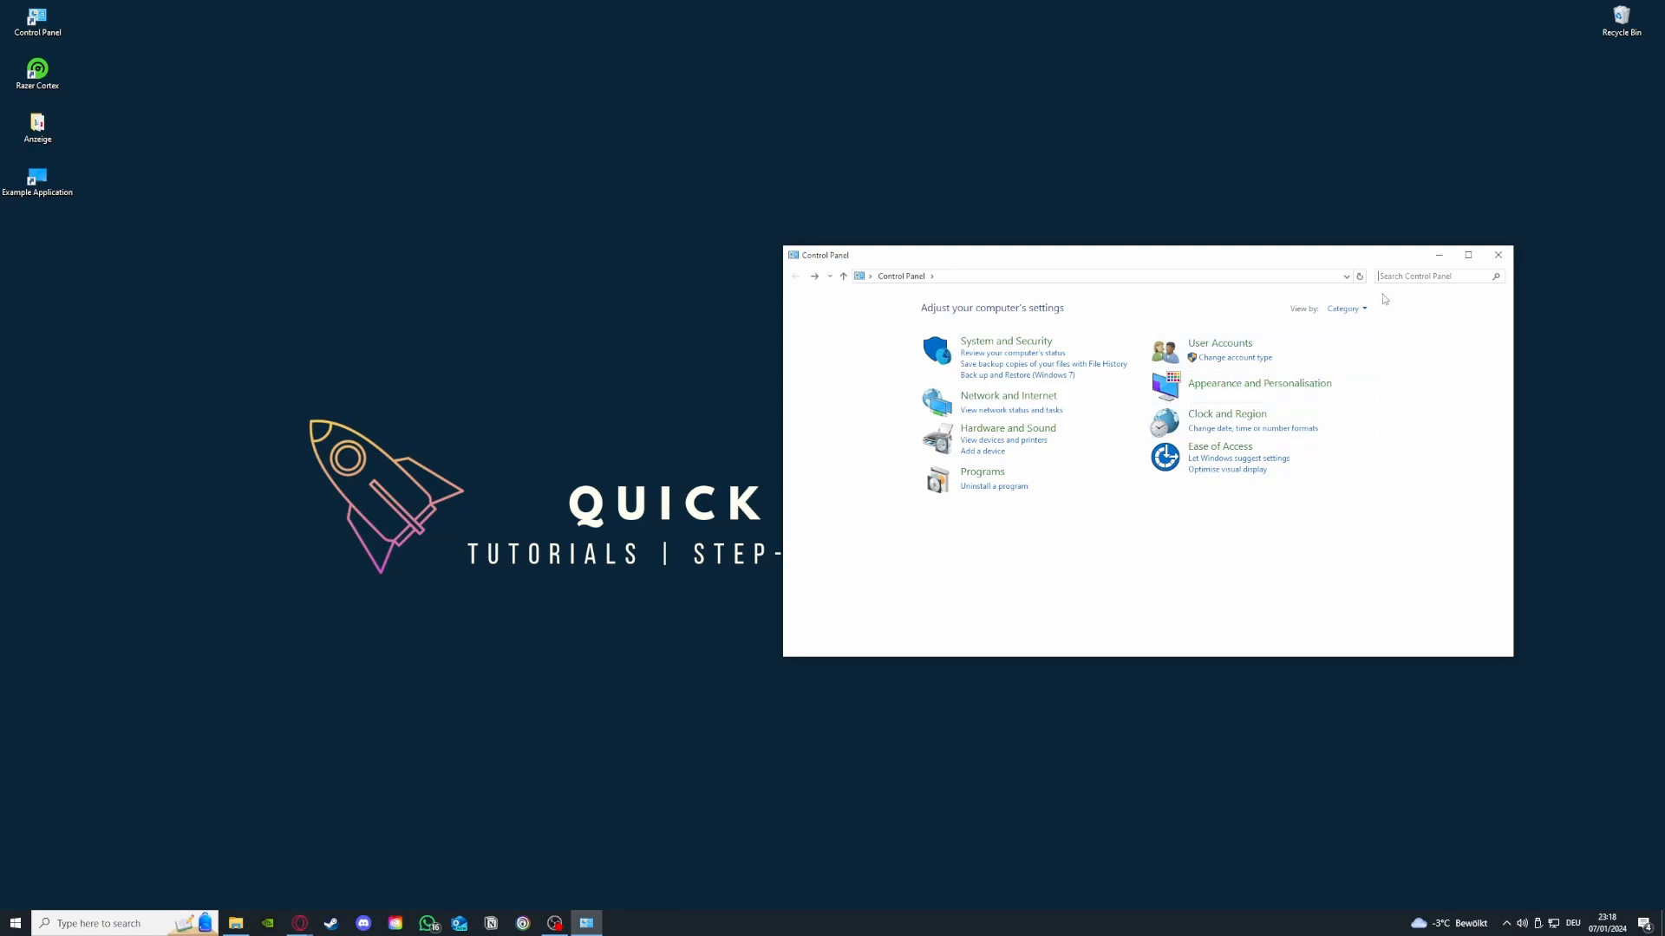
pyautogui.write('window')
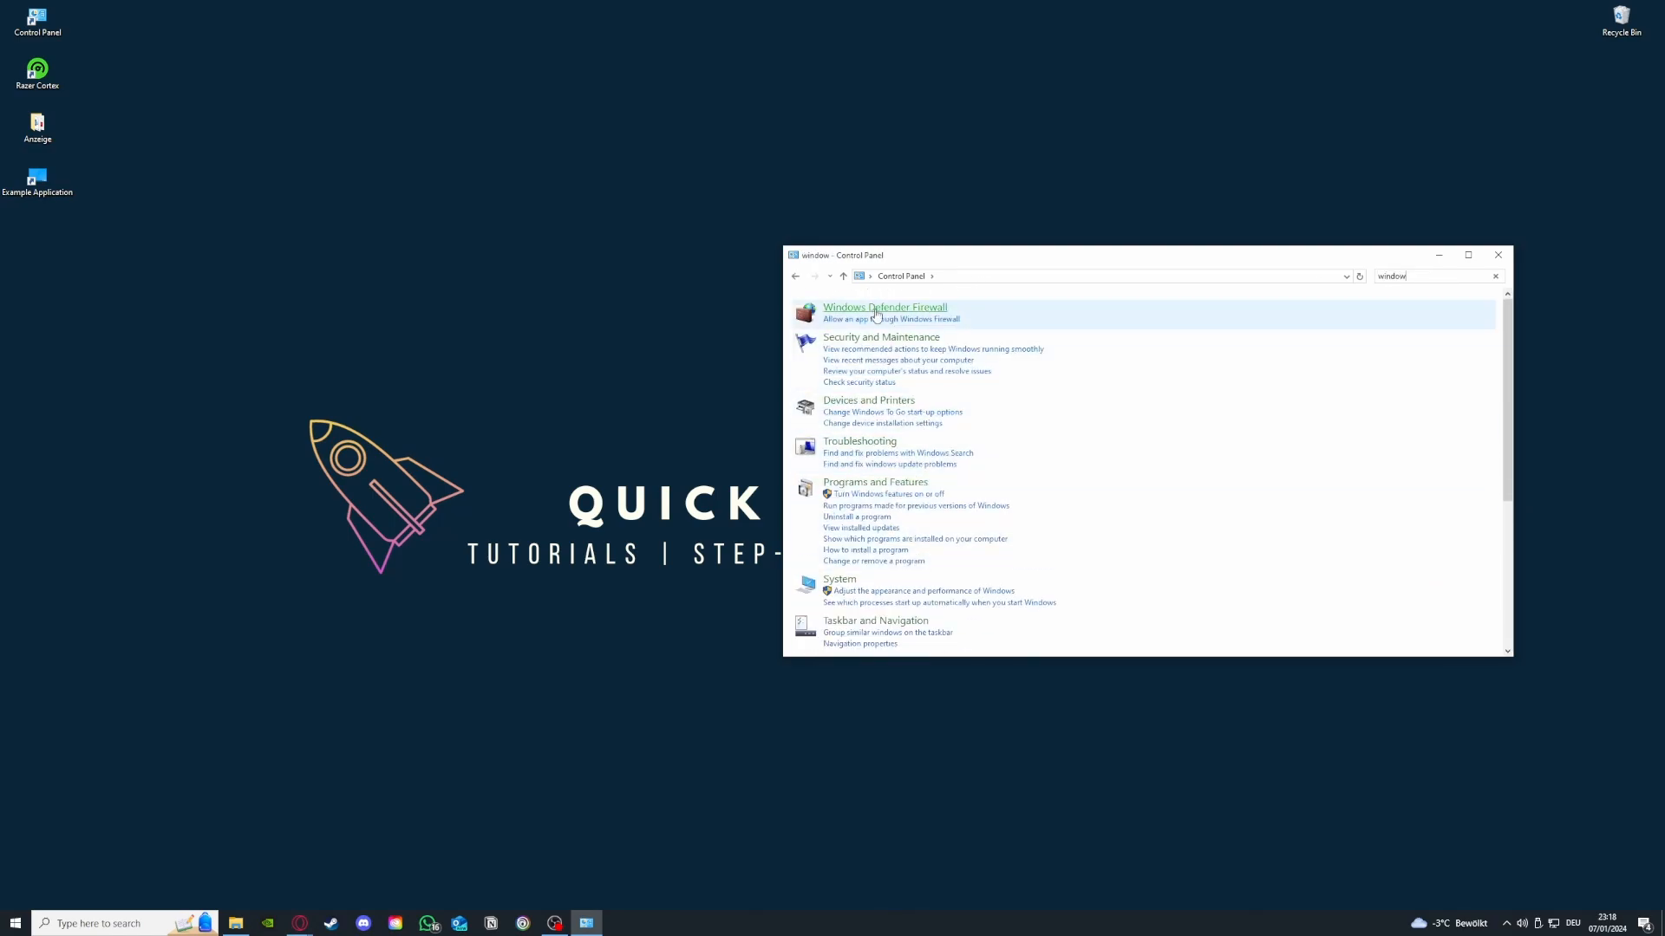
pyautogui.click(884, 307)
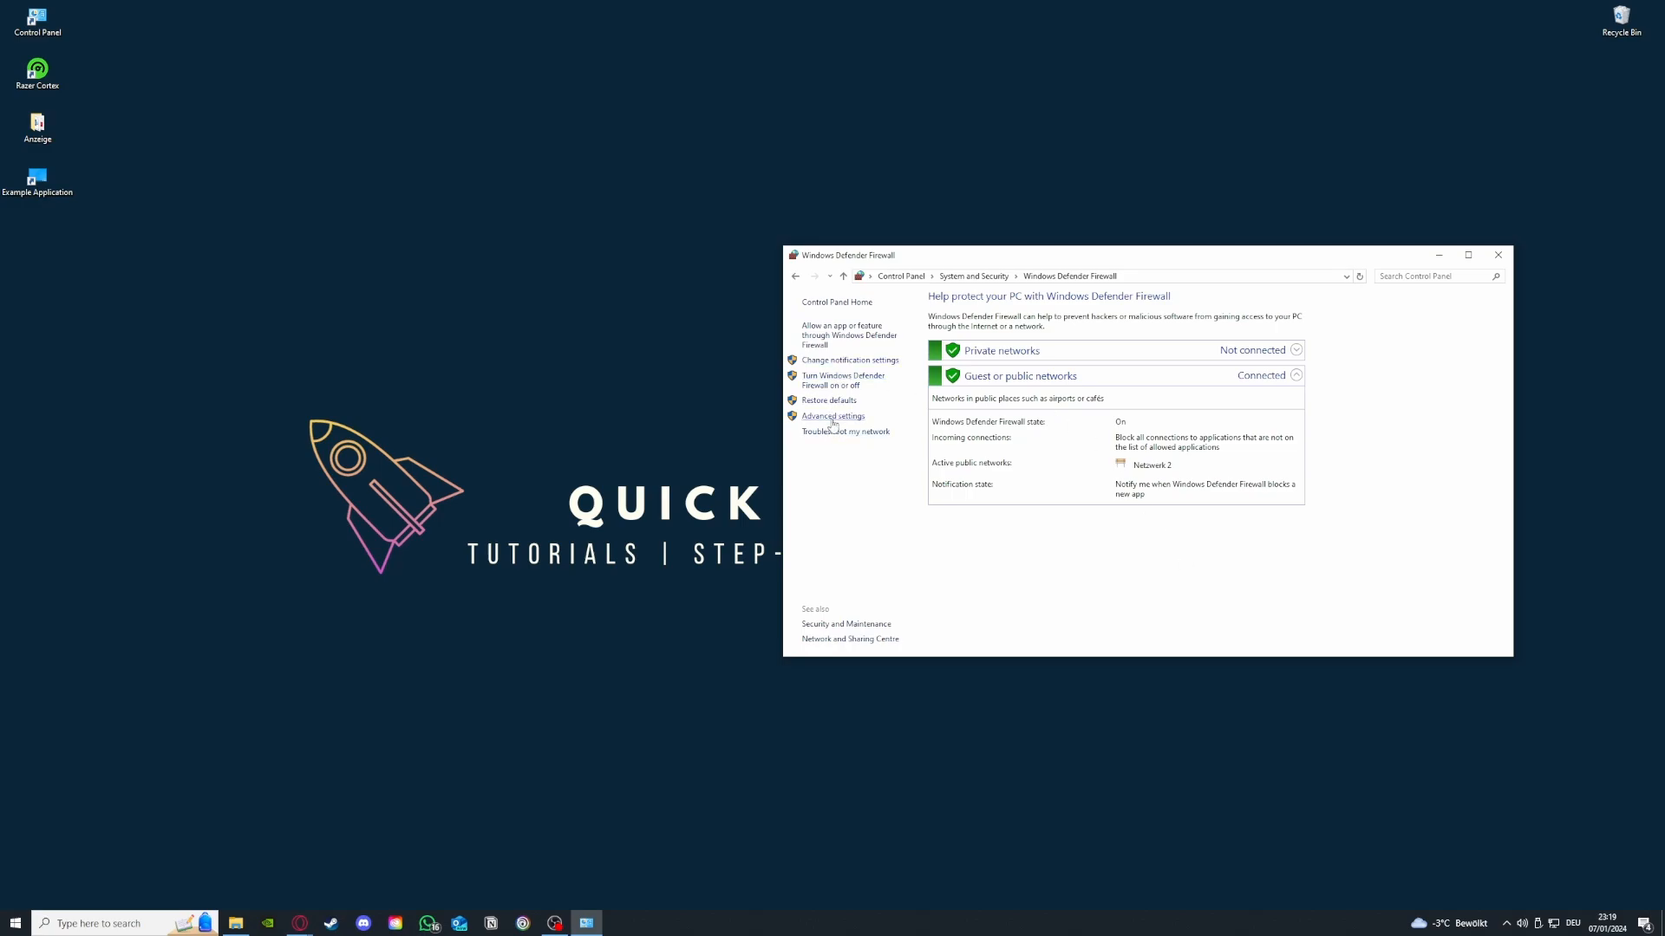
# - Review the apps and features allowed through Windows Defender Firewall, and return to the firewall overview
pyautogui.click(836, 336)
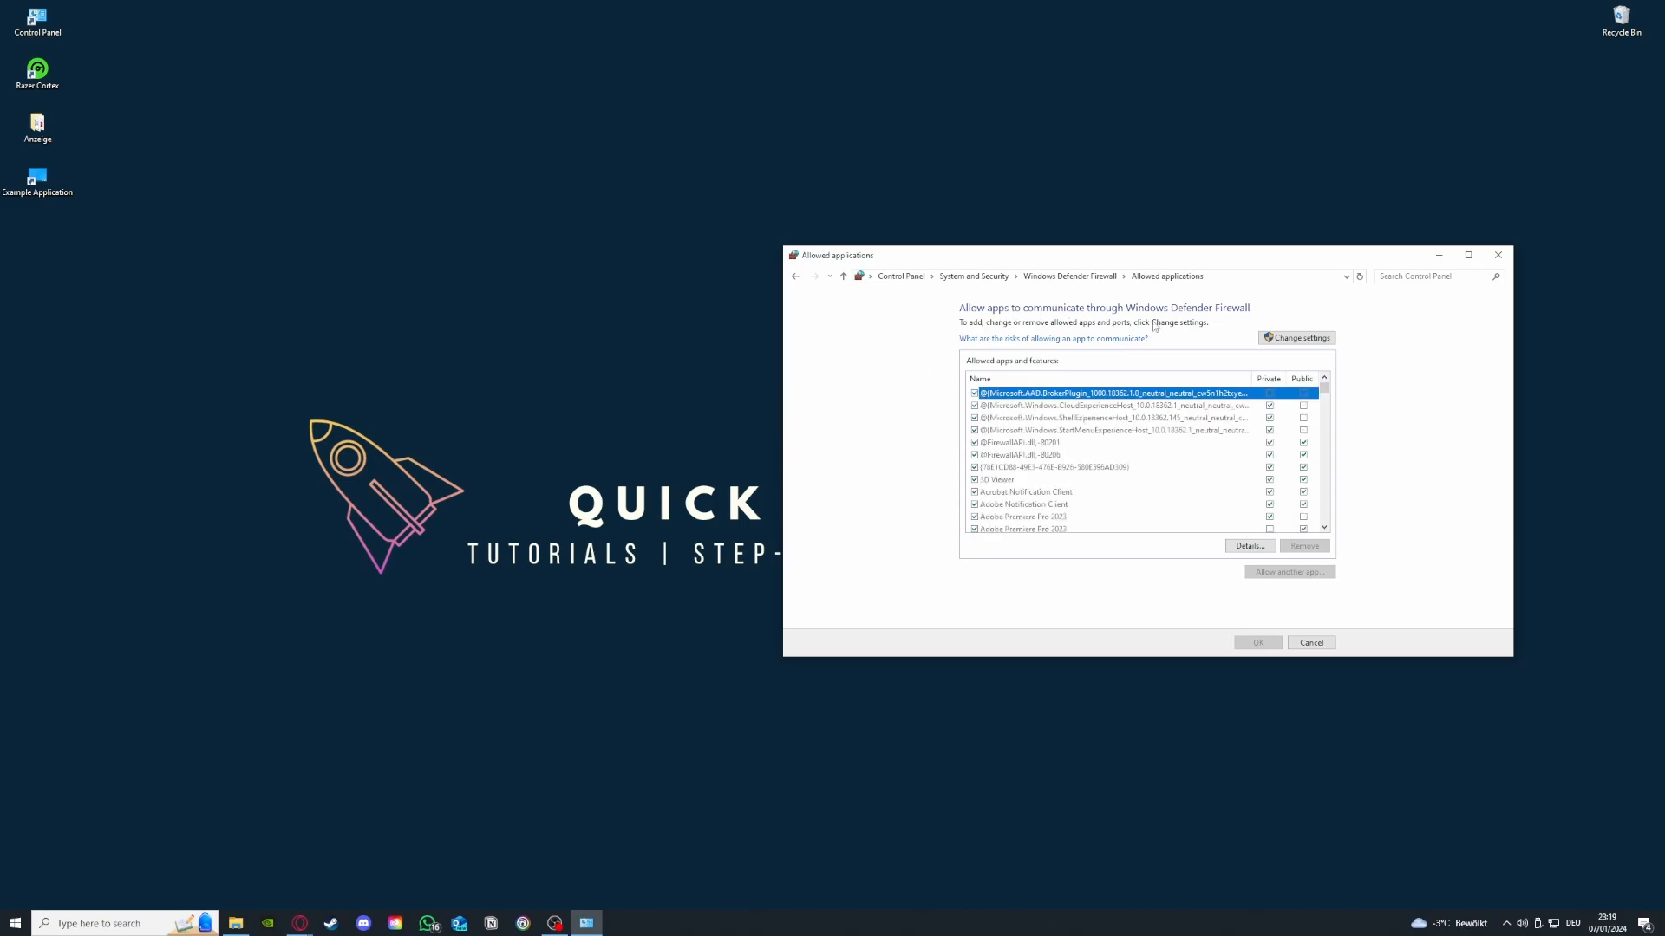
pyautogui.click(795, 277)
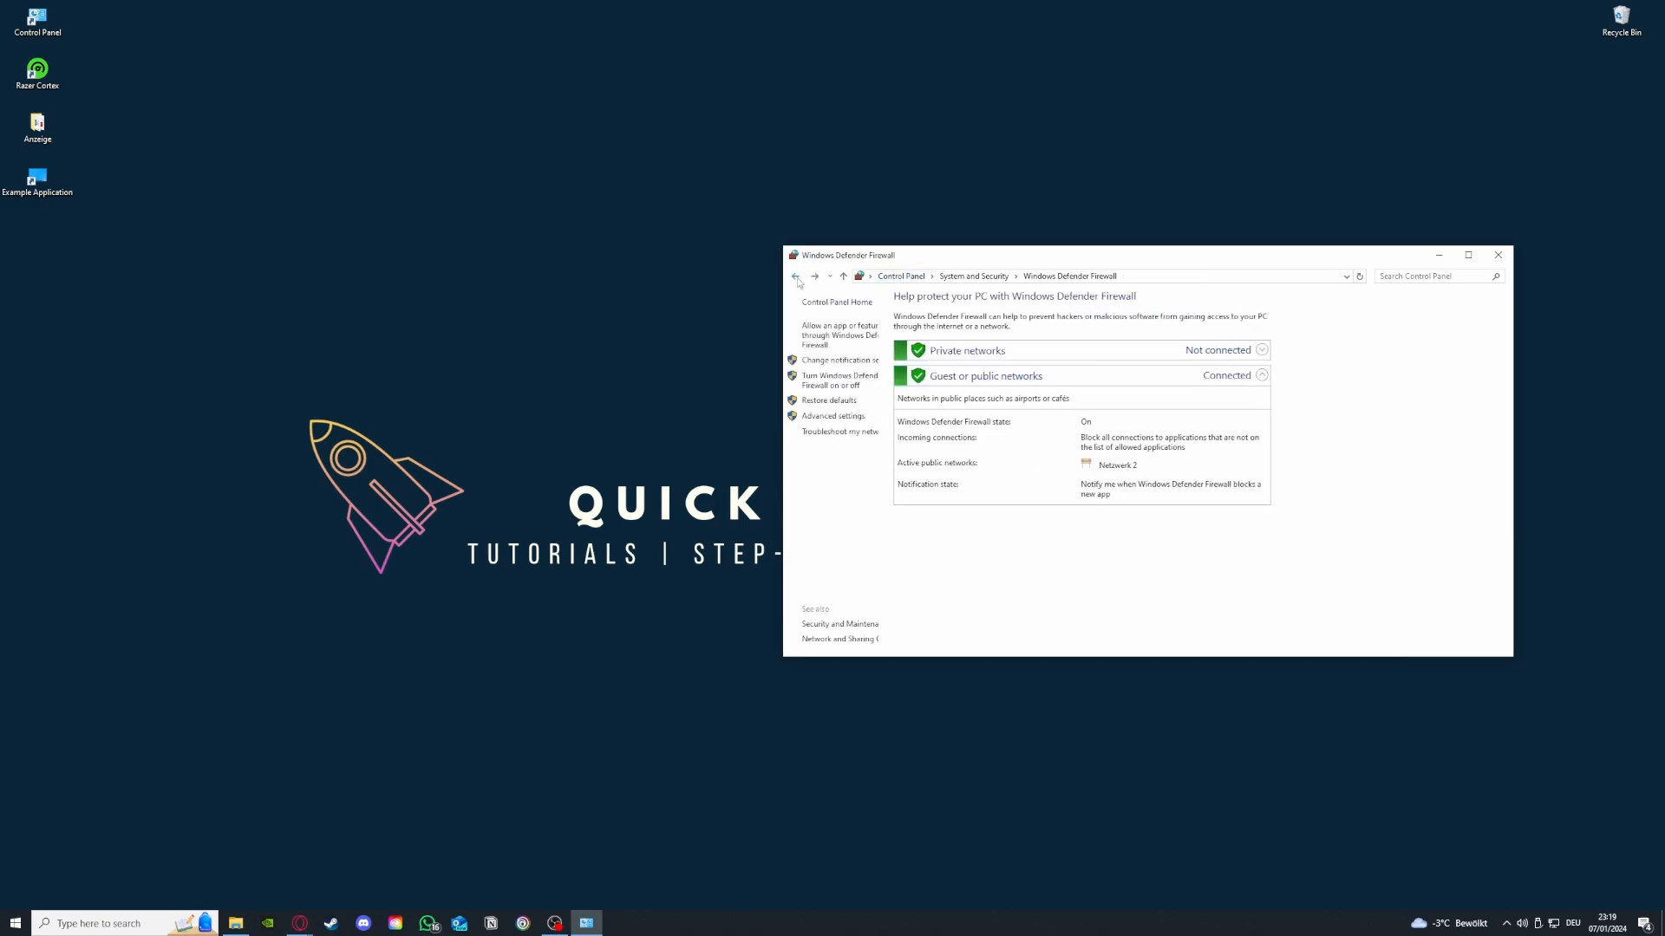
pyautogui.click(833, 337)
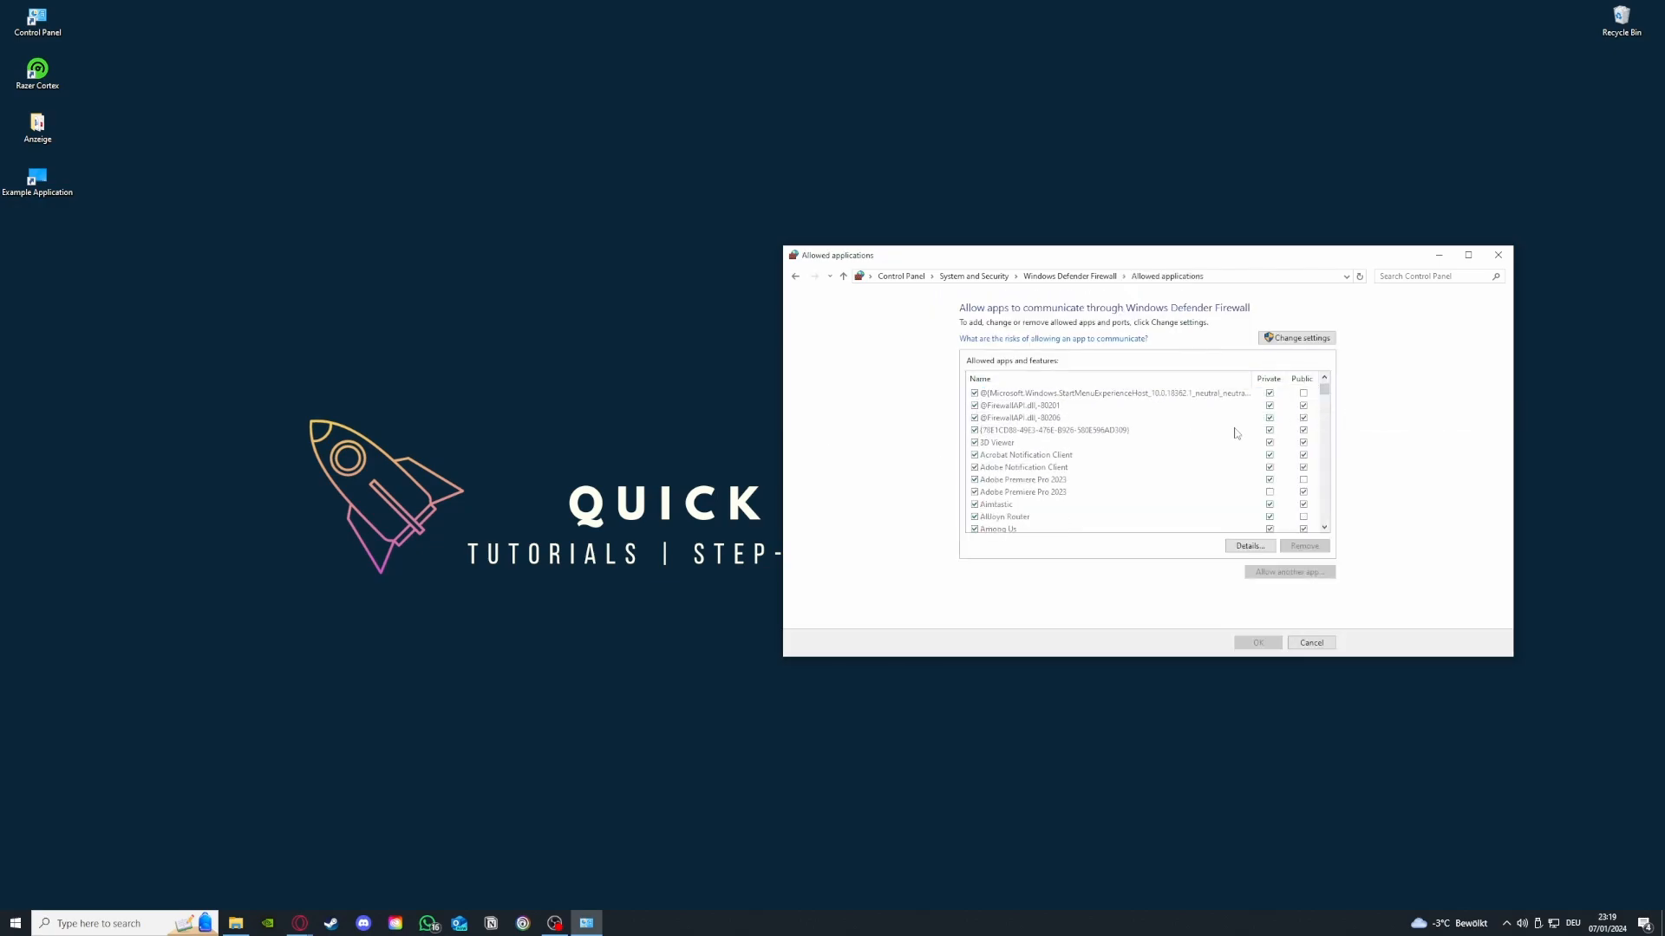
pyautogui.scroll(-10, 1234, 431)
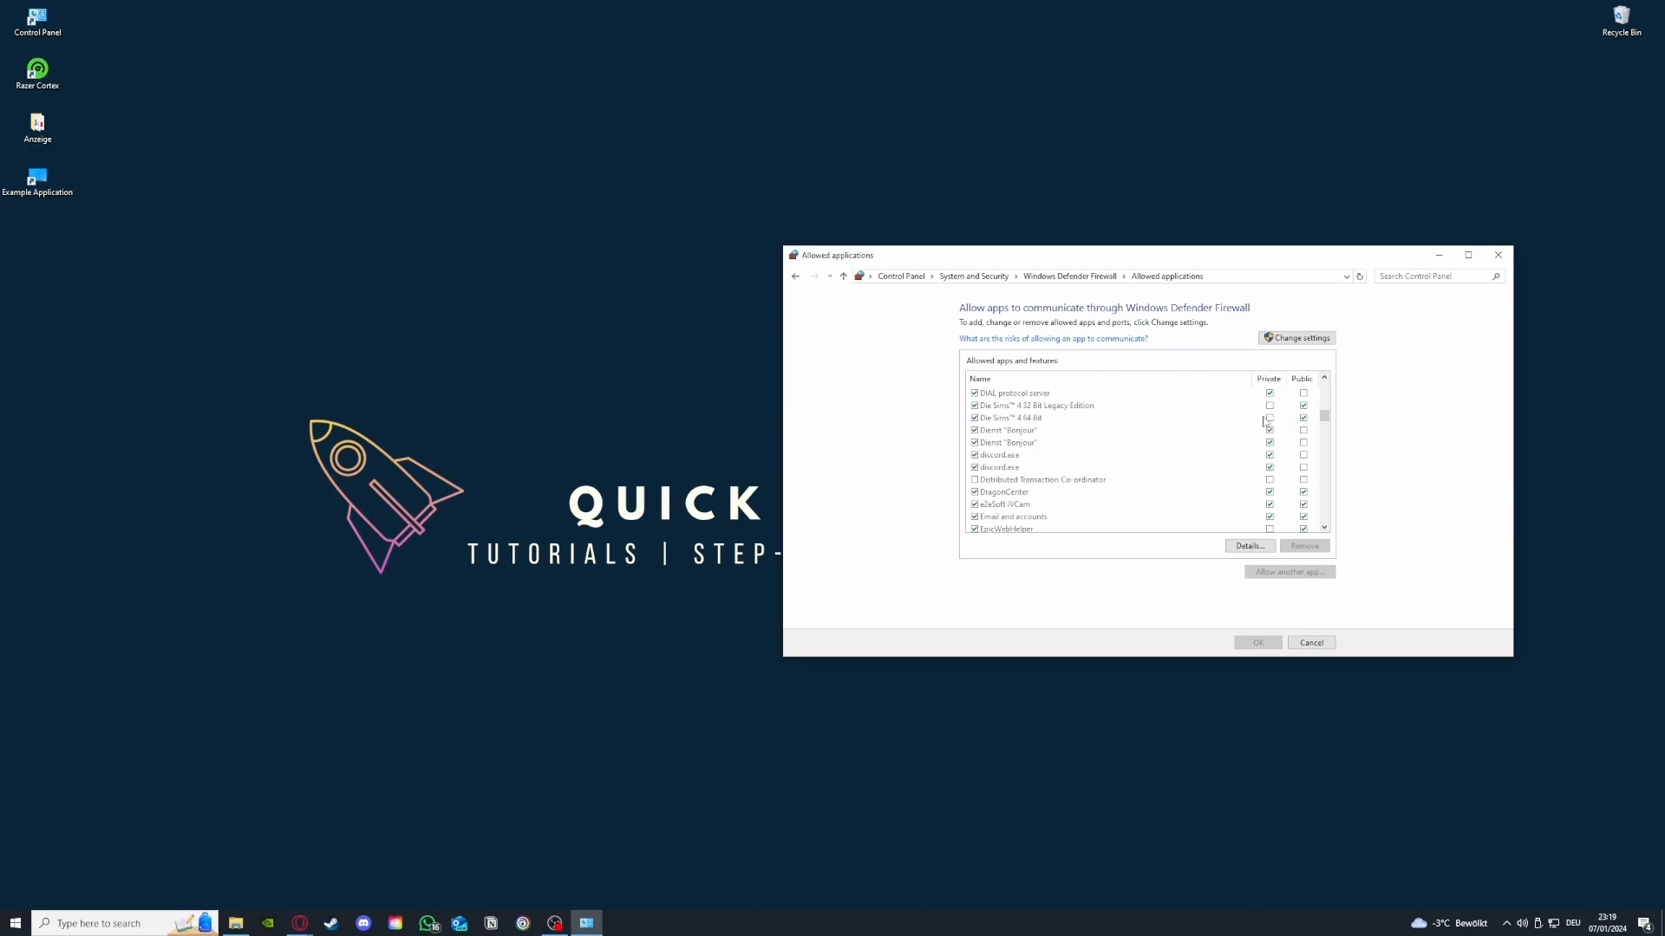
pyautogui.click(795, 278)
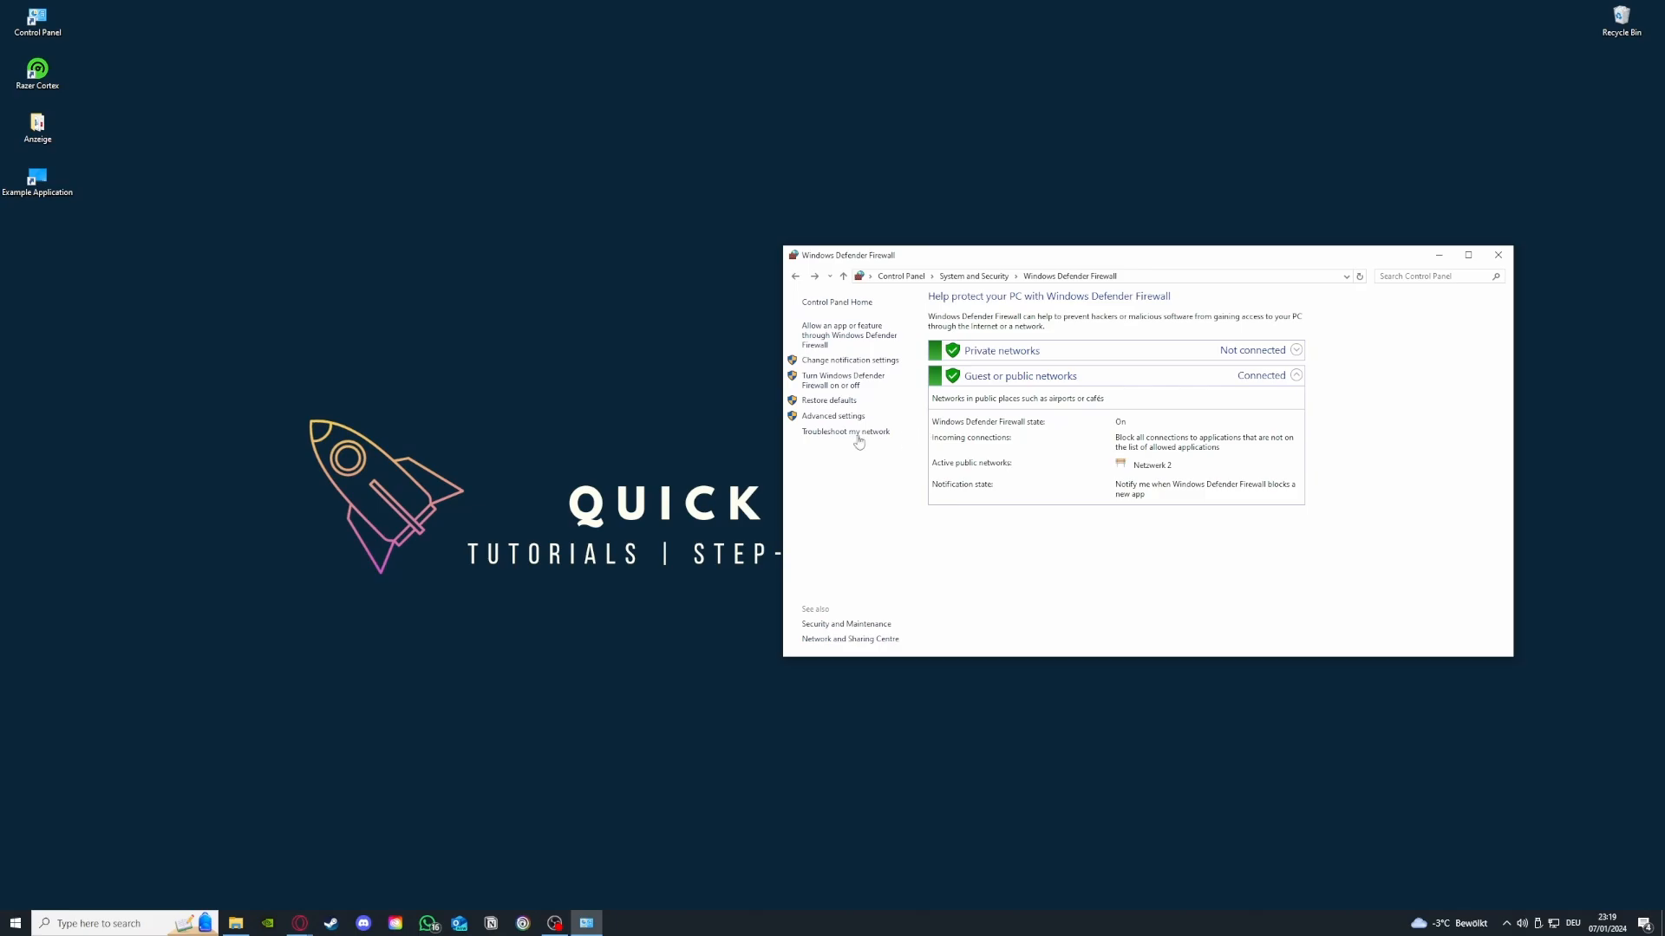
# - Open the firewall's advanced settings and browse the inbound rules, with a brief look at the outbound rules
pyautogui.click(831, 417)
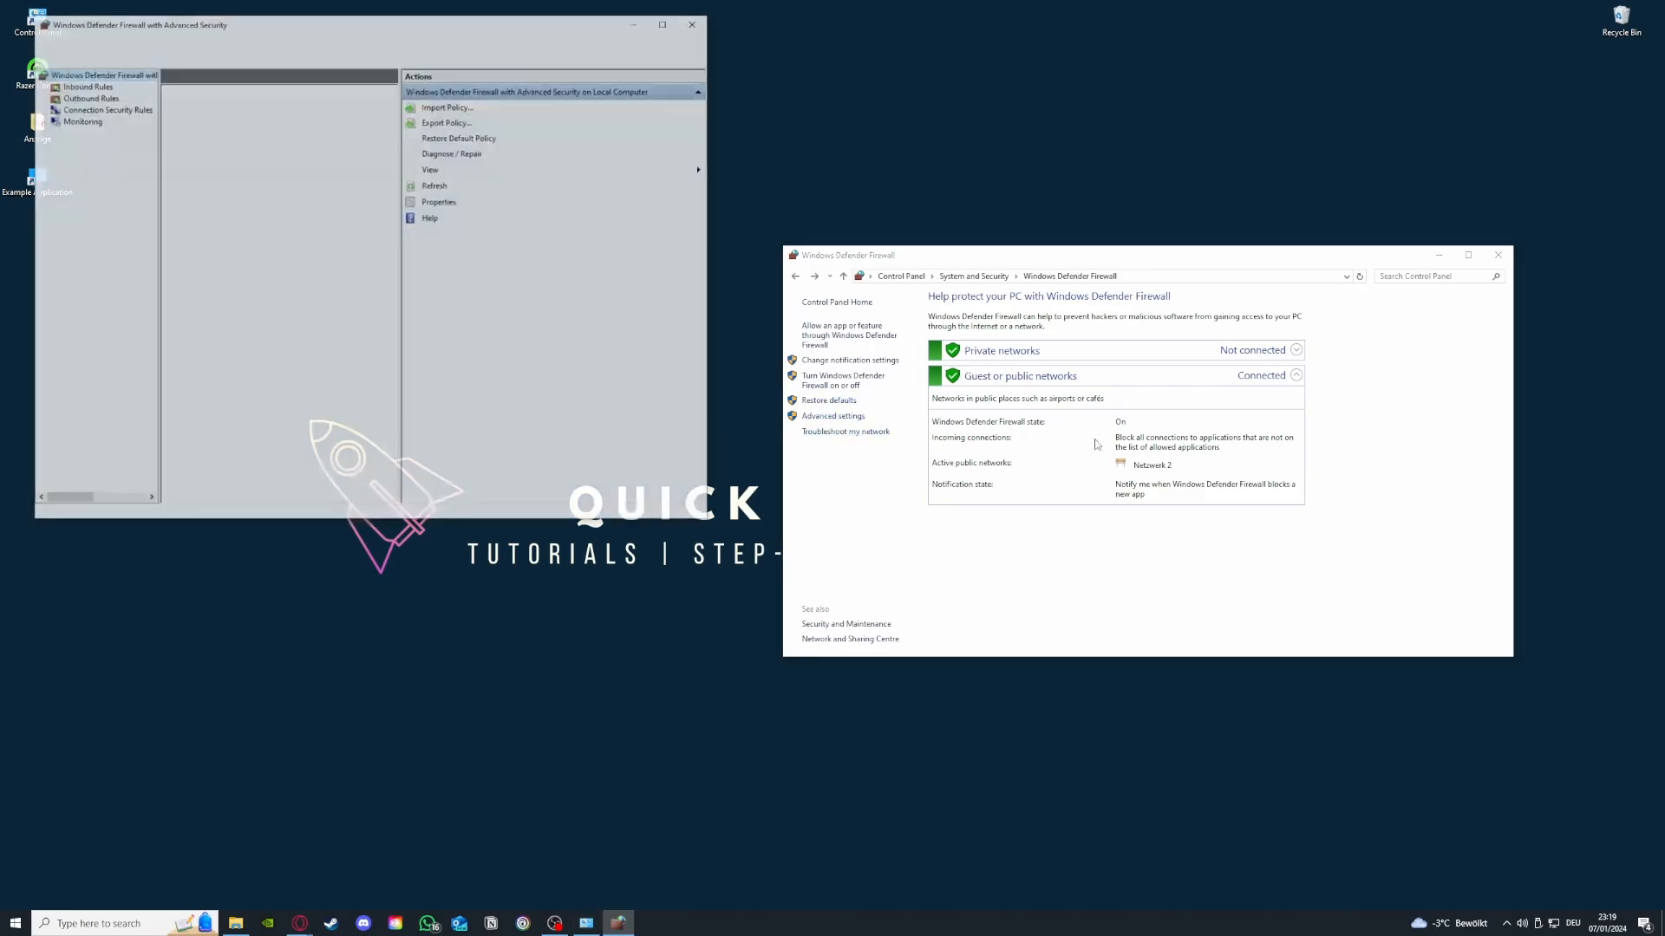
pyautogui.scroll(-3, 258, 201)
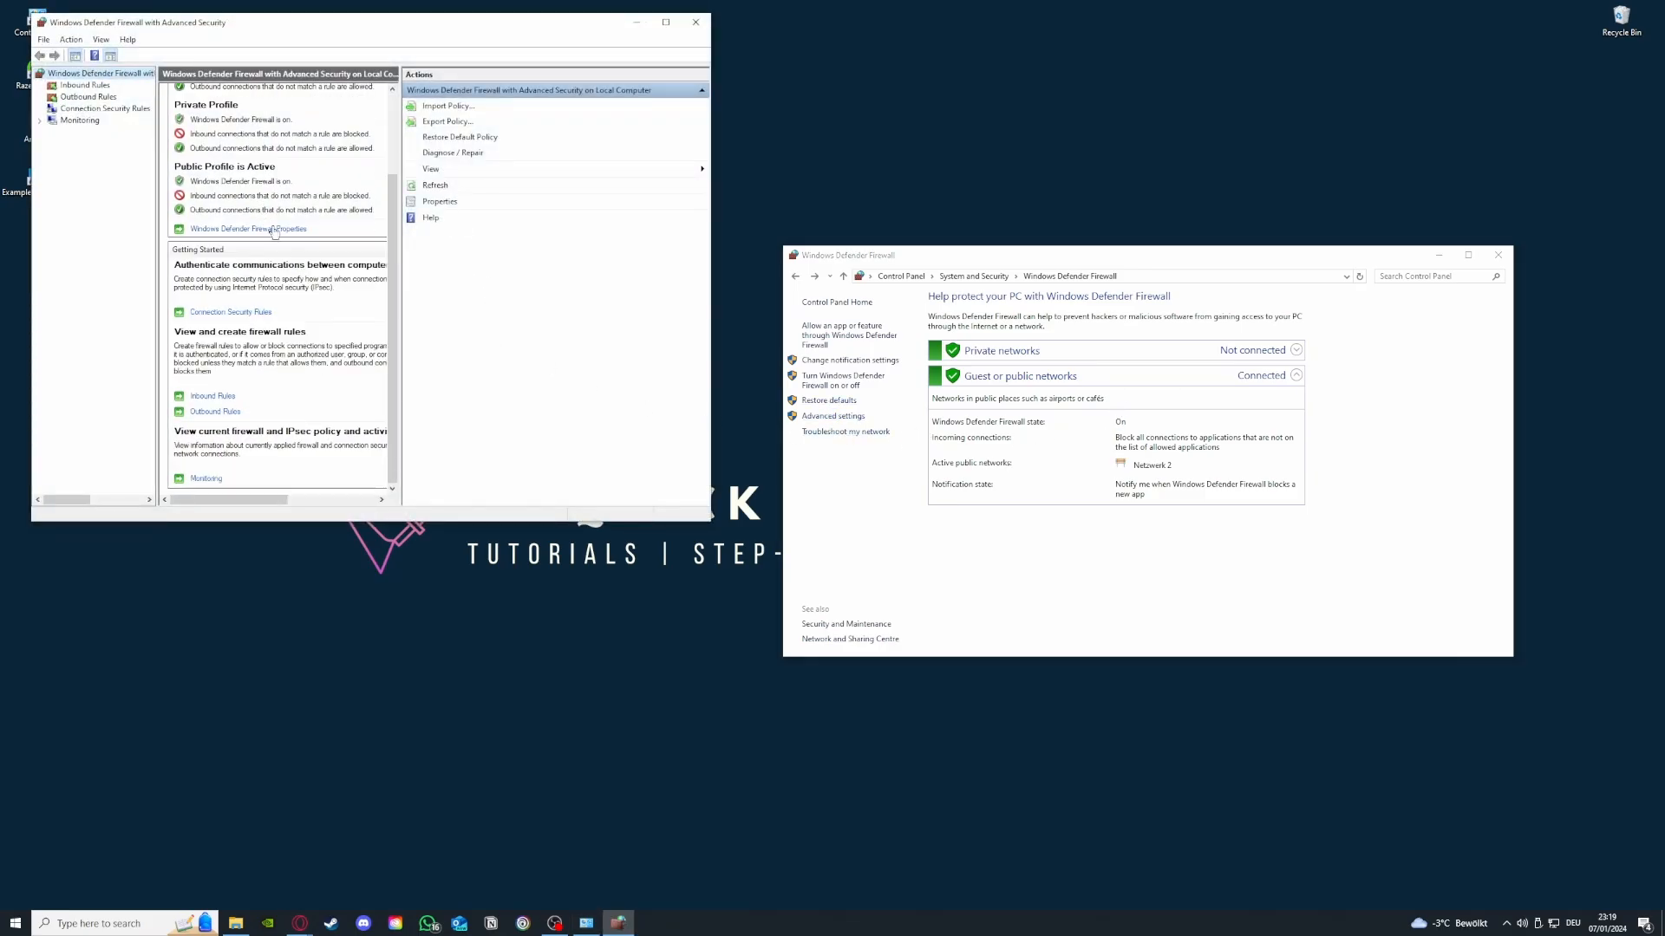
pyautogui.click(85, 85)
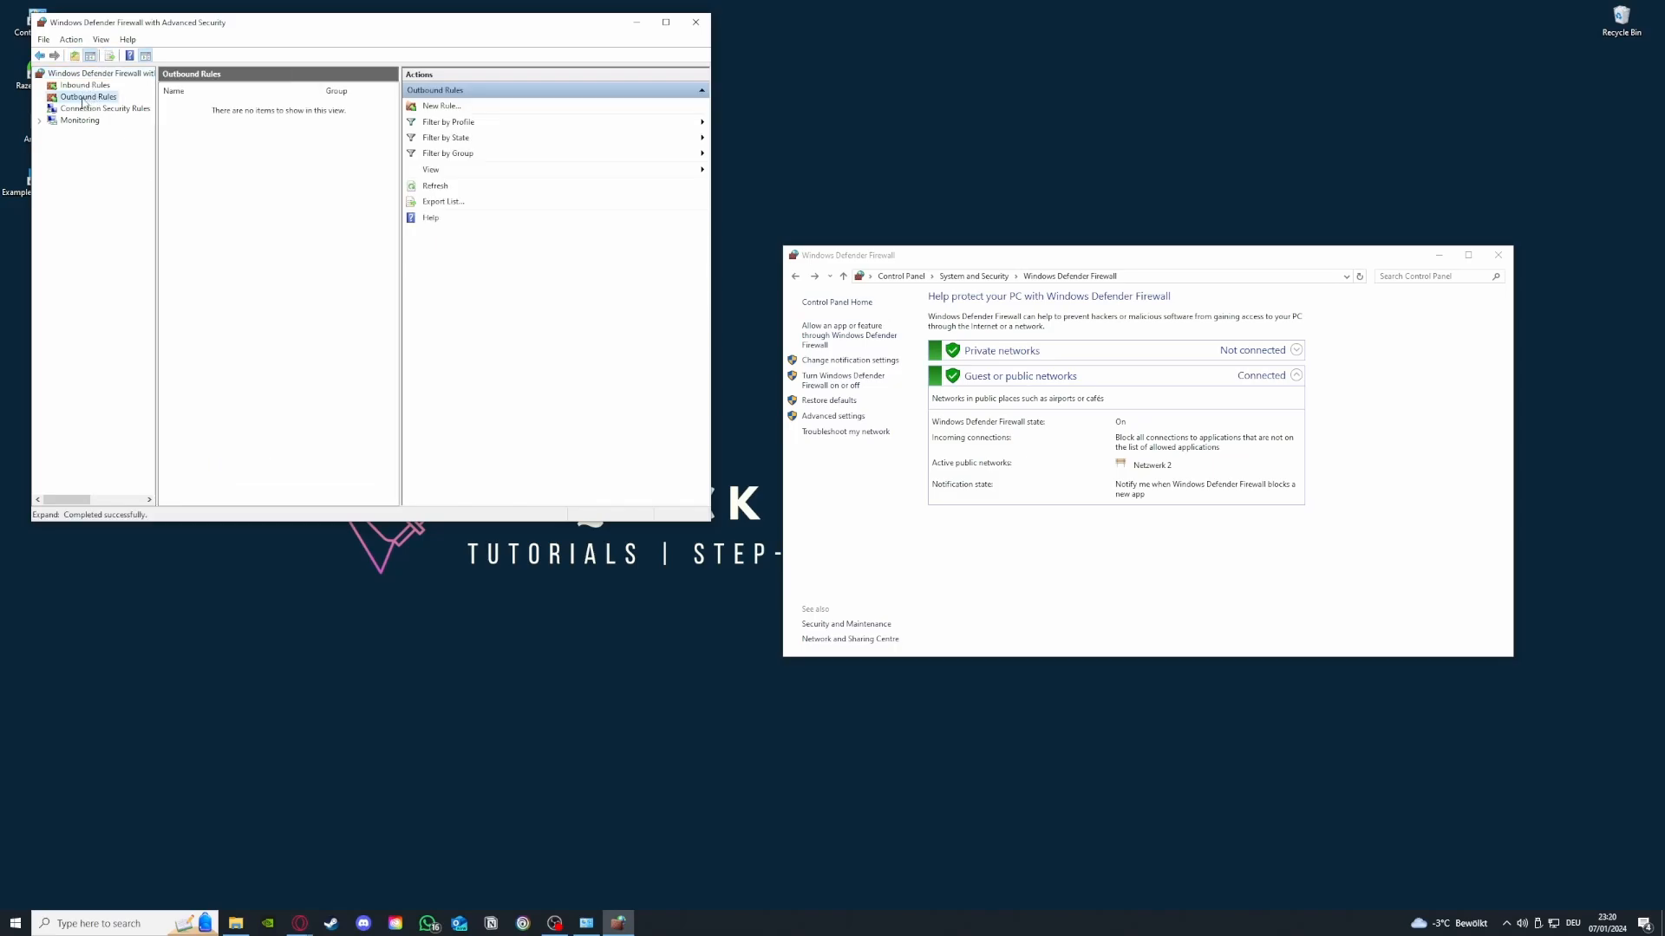
pyautogui.click(87, 96)
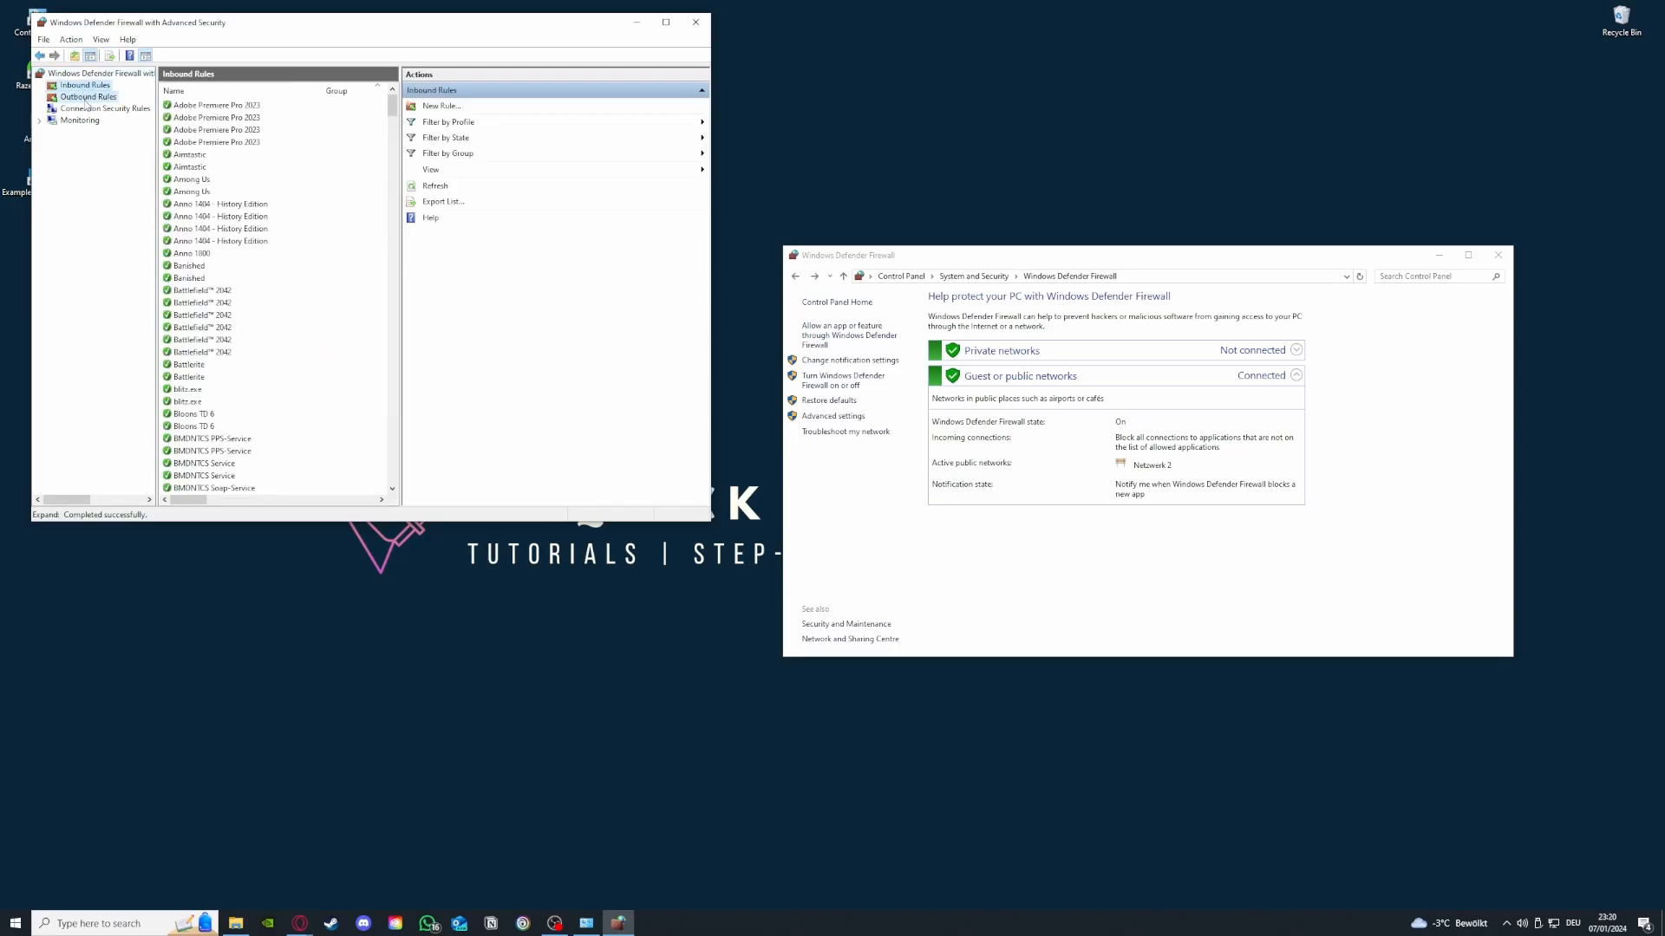
pyautogui.click(85, 85)
pyautogui.scroll(-5, 271, 259)
pyautogui.scroll(-20, 272, 259)
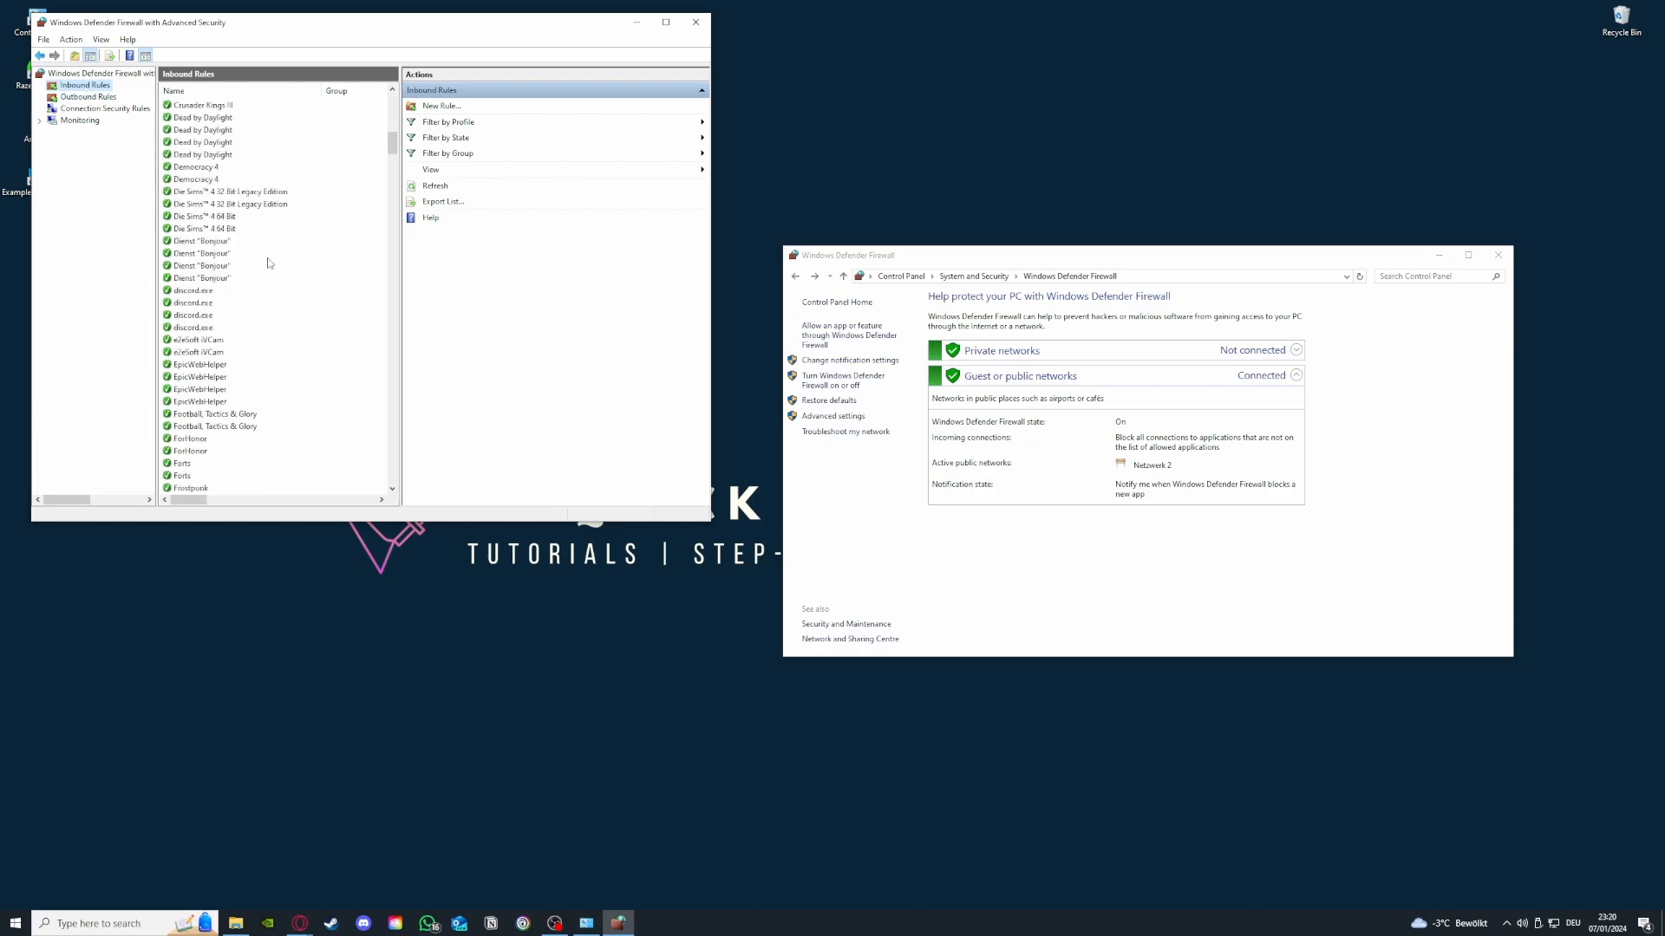
# - Open the New Inbound Rule Wizard to view its rule types, close it, and browse further through the inbound rules
pyautogui.click(469, 106)
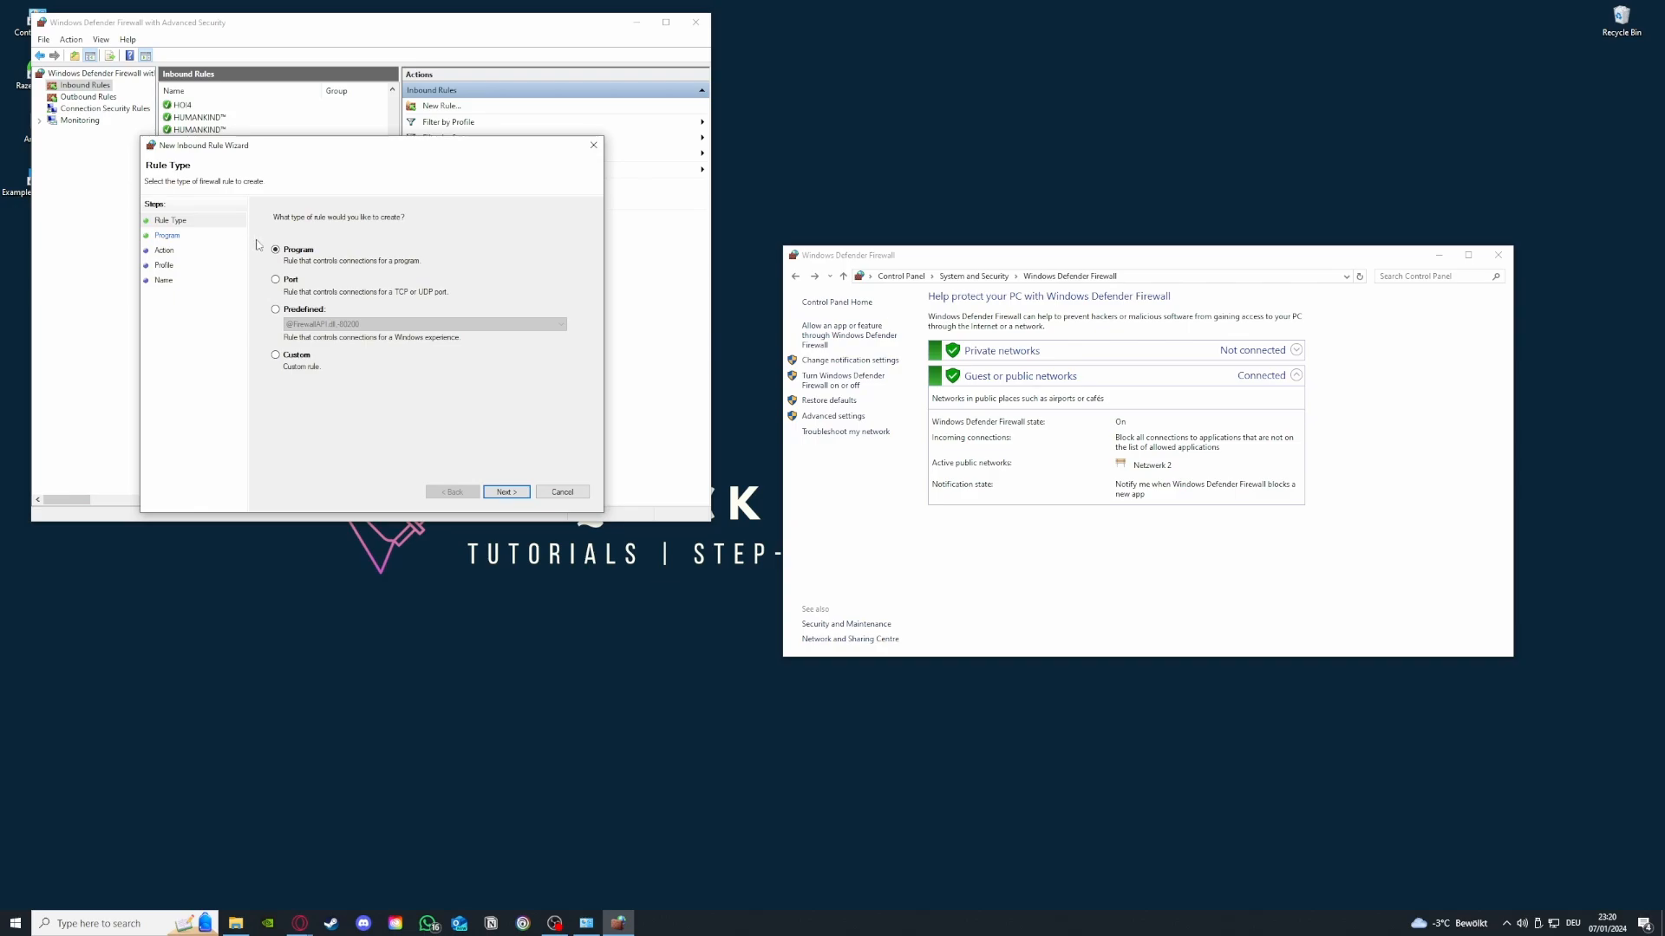
pyautogui.click(599, 146)
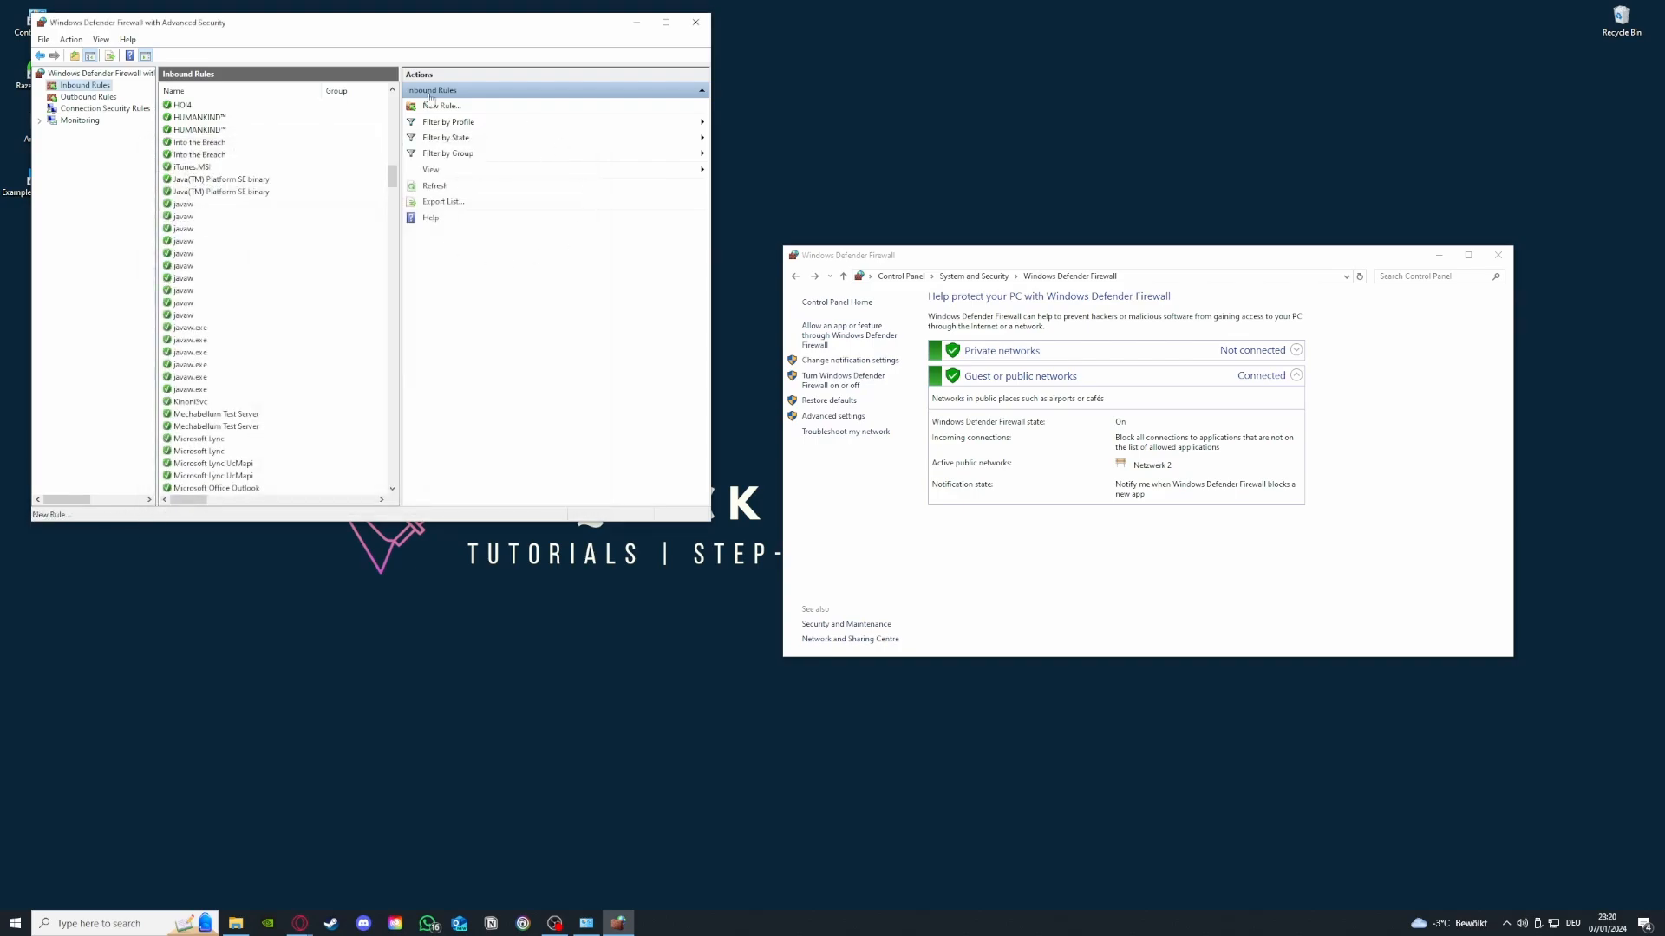
pyautogui.scroll(-20, 305, 419)
pyautogui.scroll(-8, 305, 419)
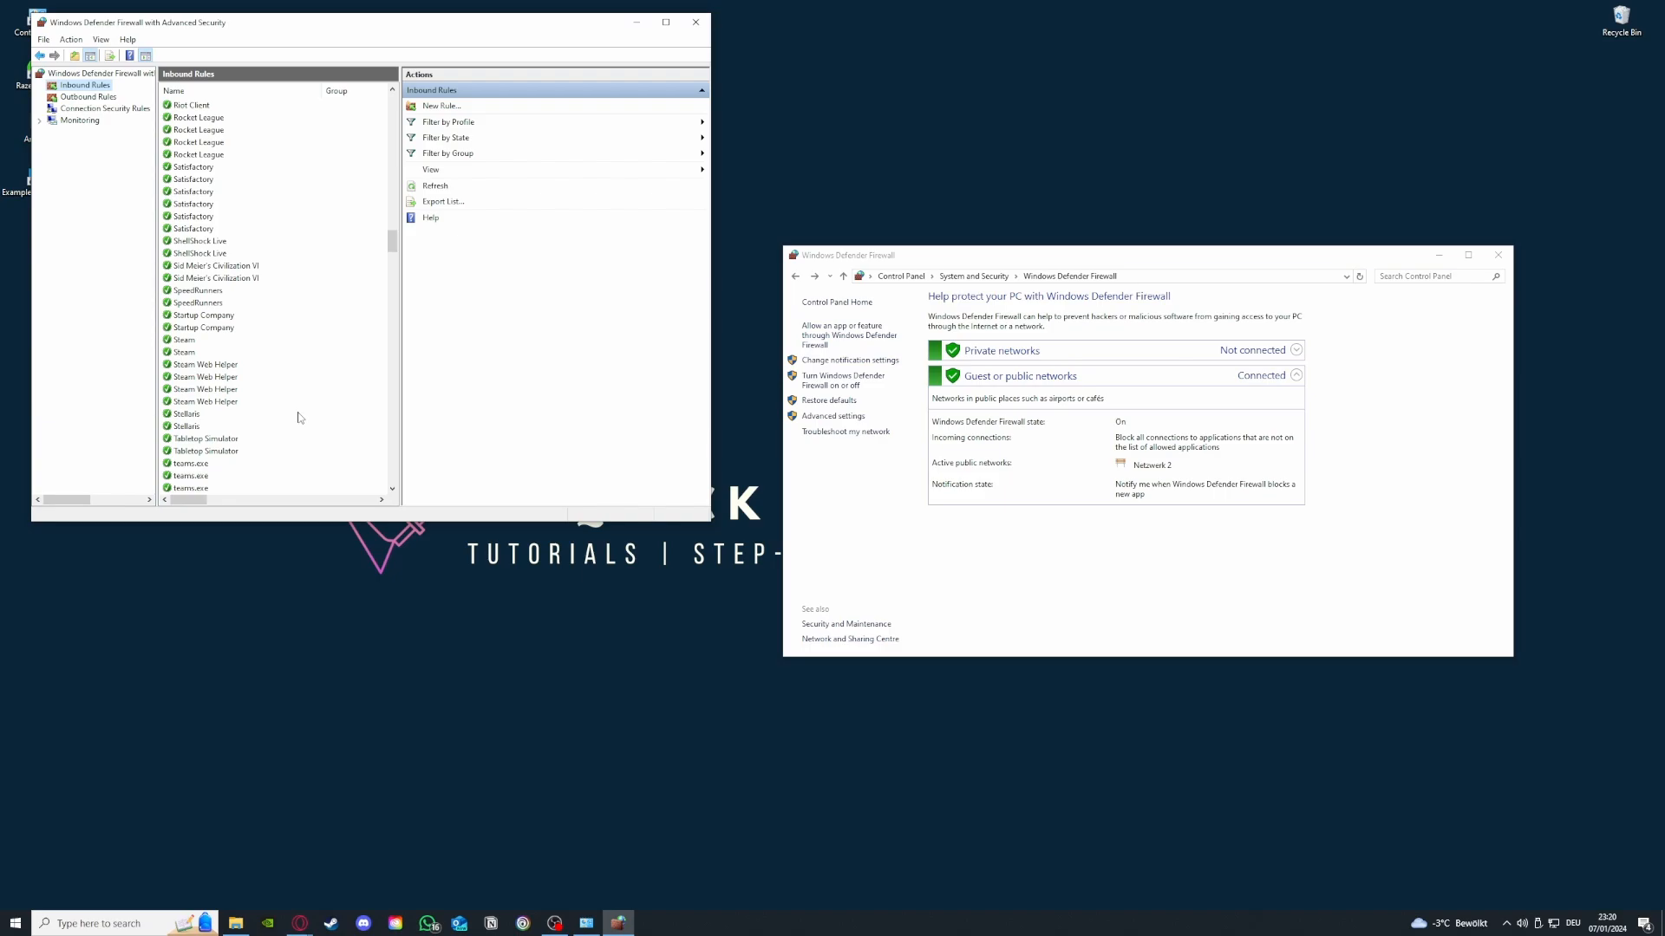
# - Display the firewall's outbound rules and look through the list
pyautogui.click(88, 97)
pyautogui.click(87, 86)
pyautogui.click(88, 97)
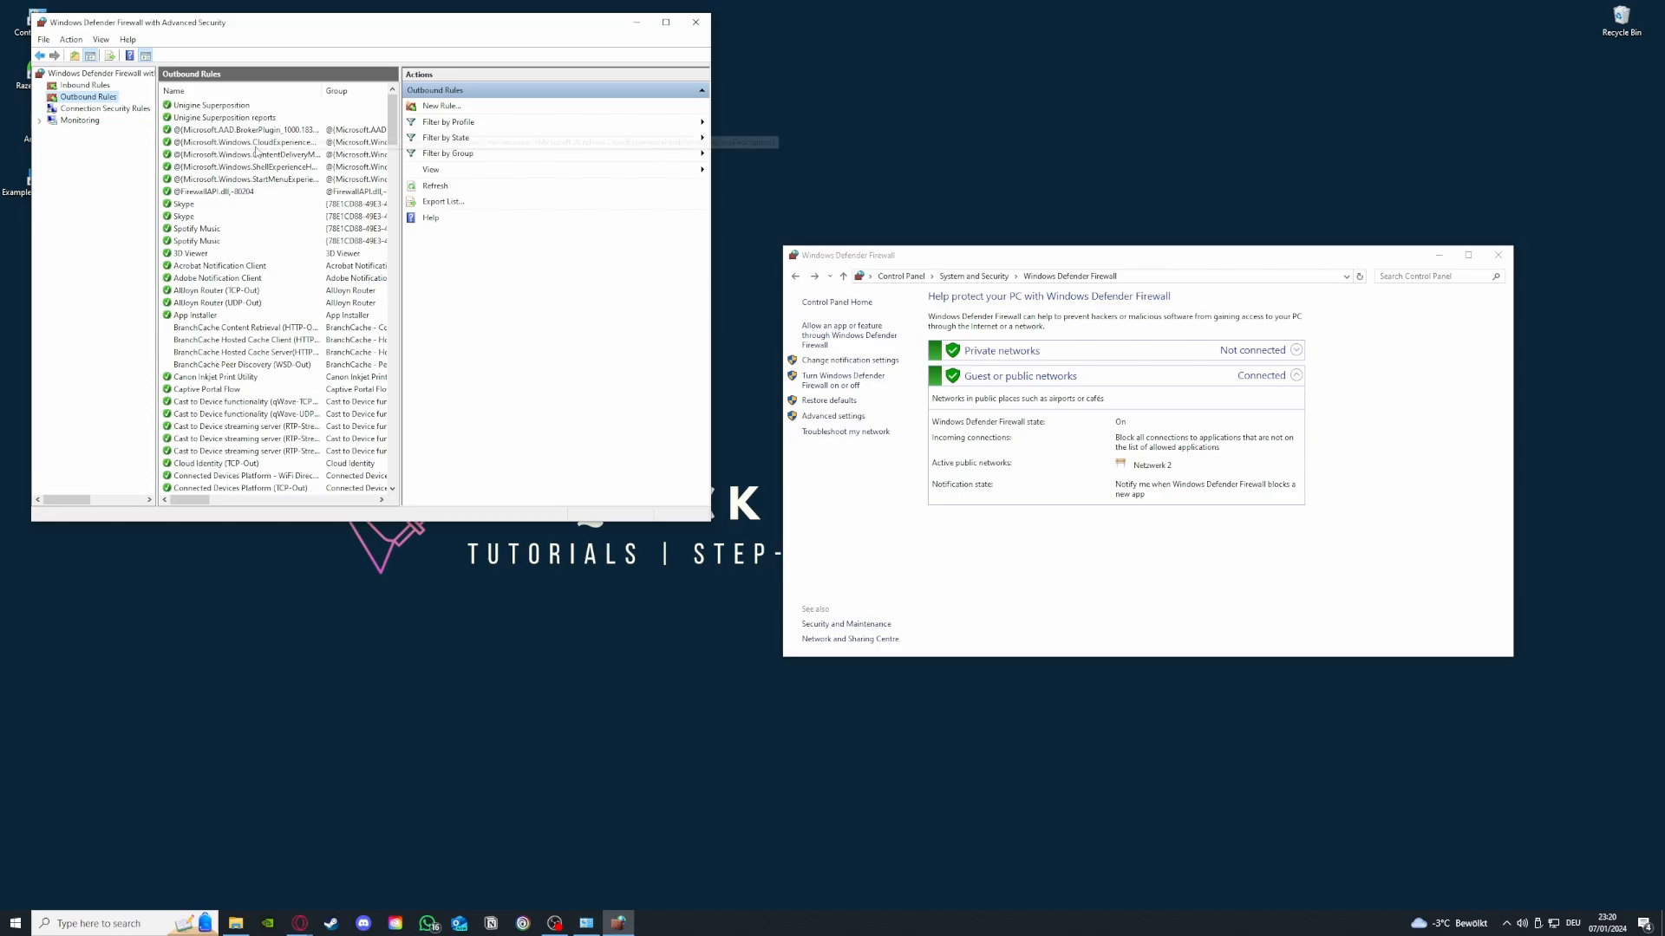
pyautogui.scroll(-15, 251, 153)
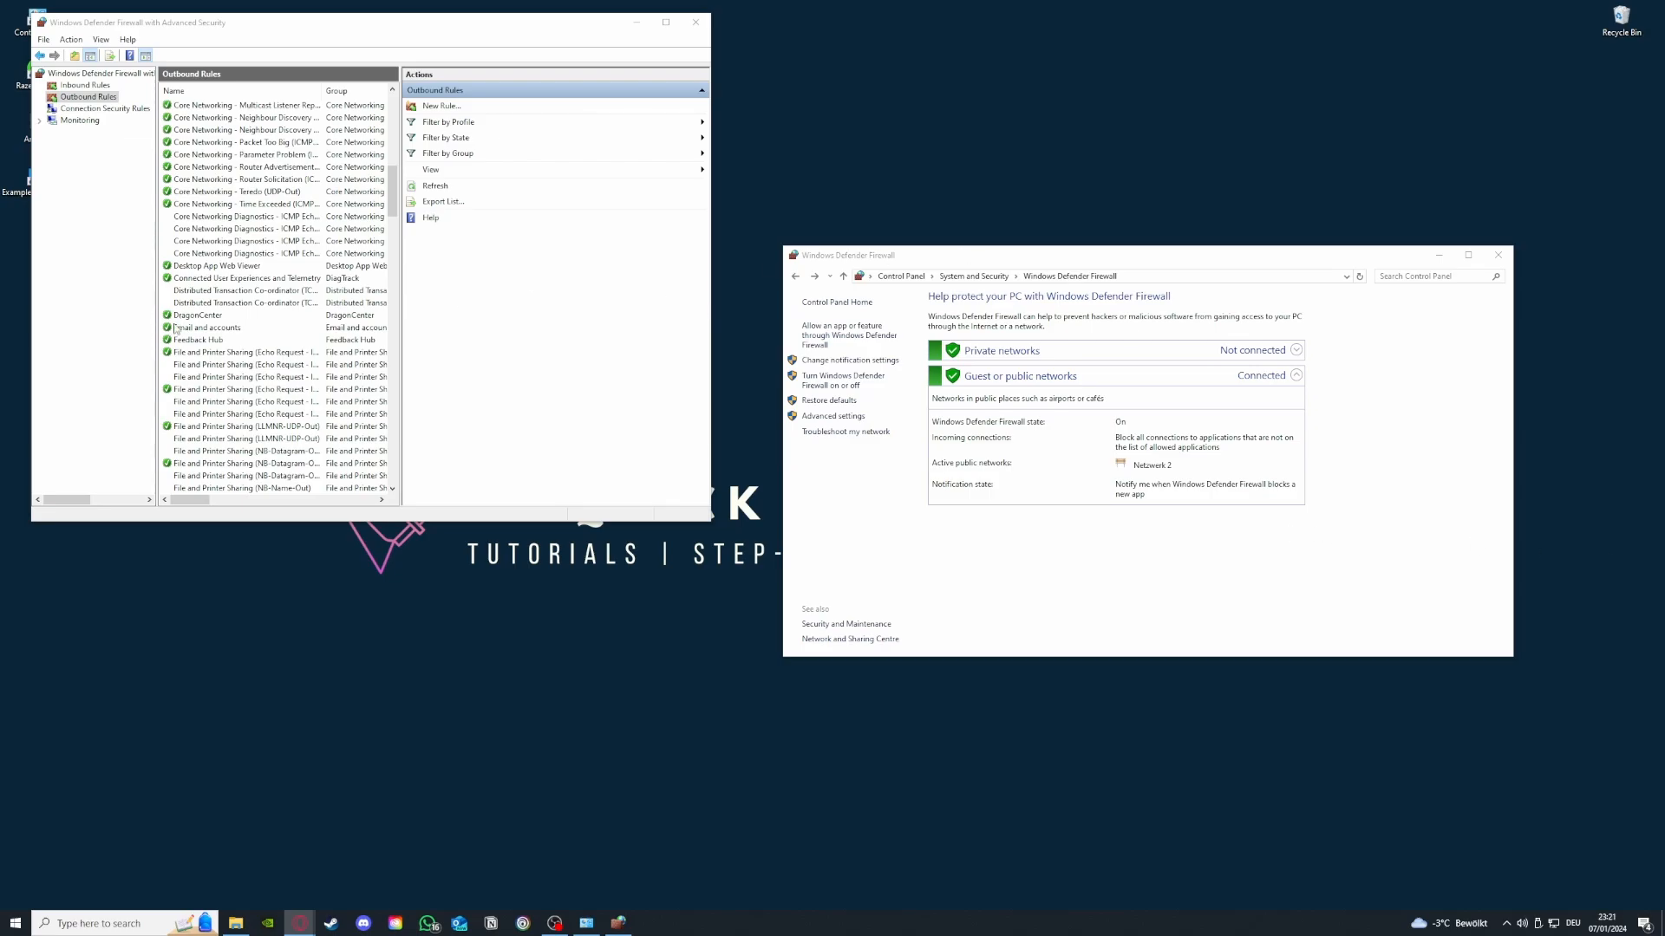
pyautogui.scroll(15, 277, 365)
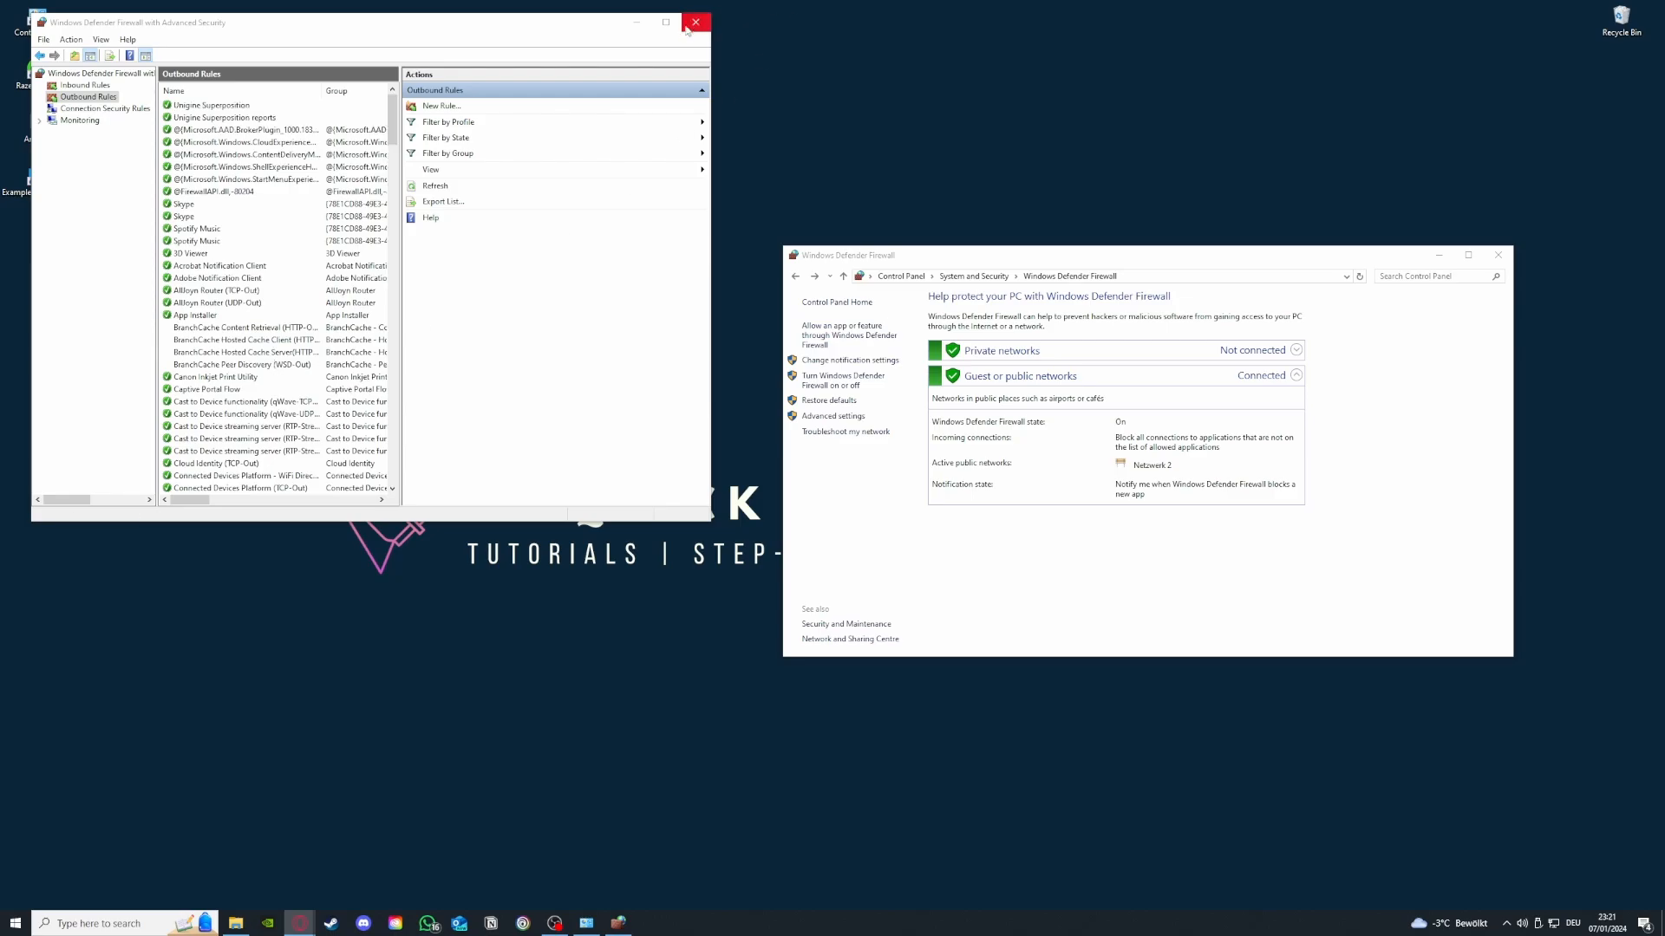
# - Review the inbound and outbound rules once more, and close the advanced firewall and Windows Defender Firewall windows
pyautogui.click(74, 86)
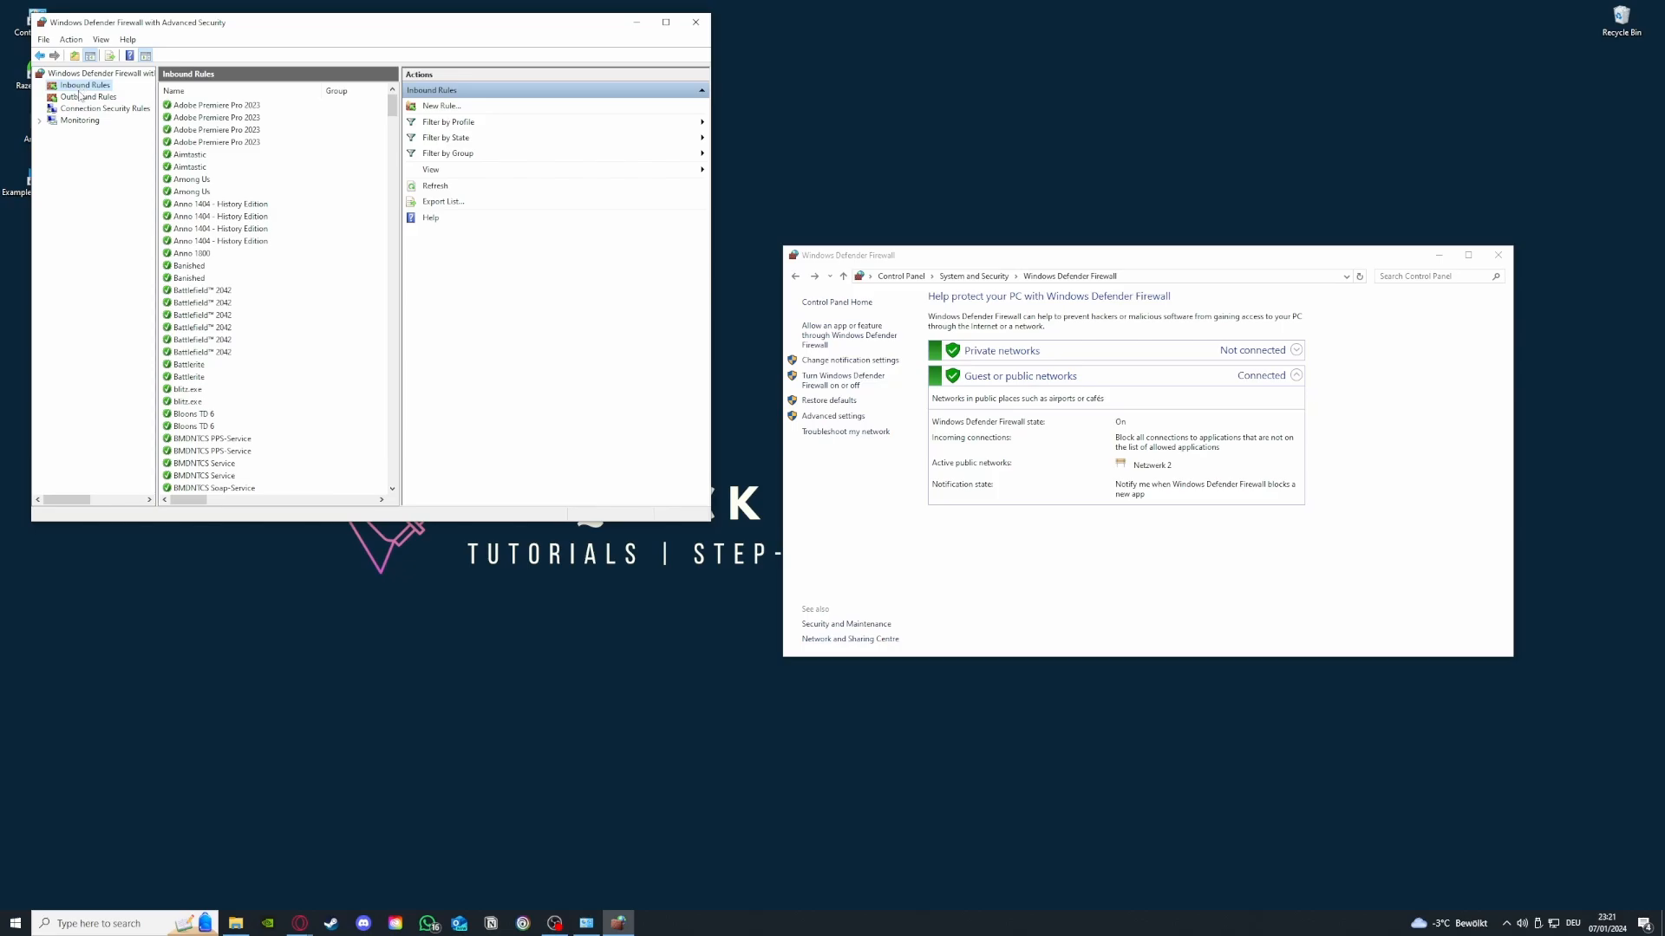
pyautogui.click(81, 98)
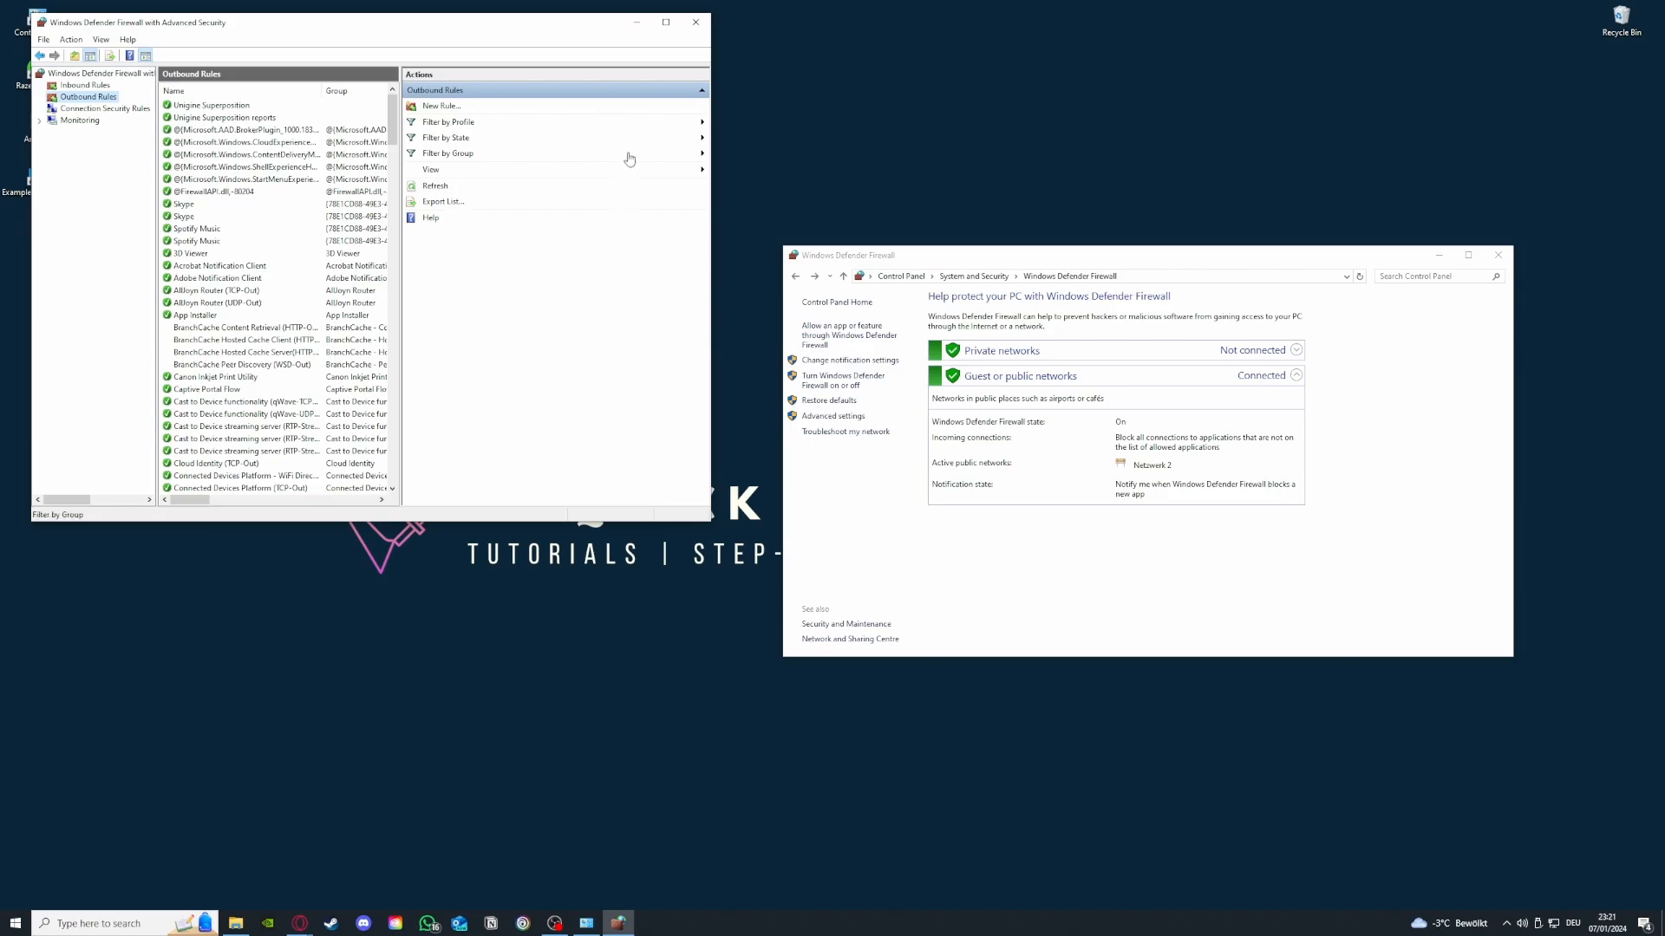
pyautogui.click(695, 21)
pyautogui.click(1497, 257)
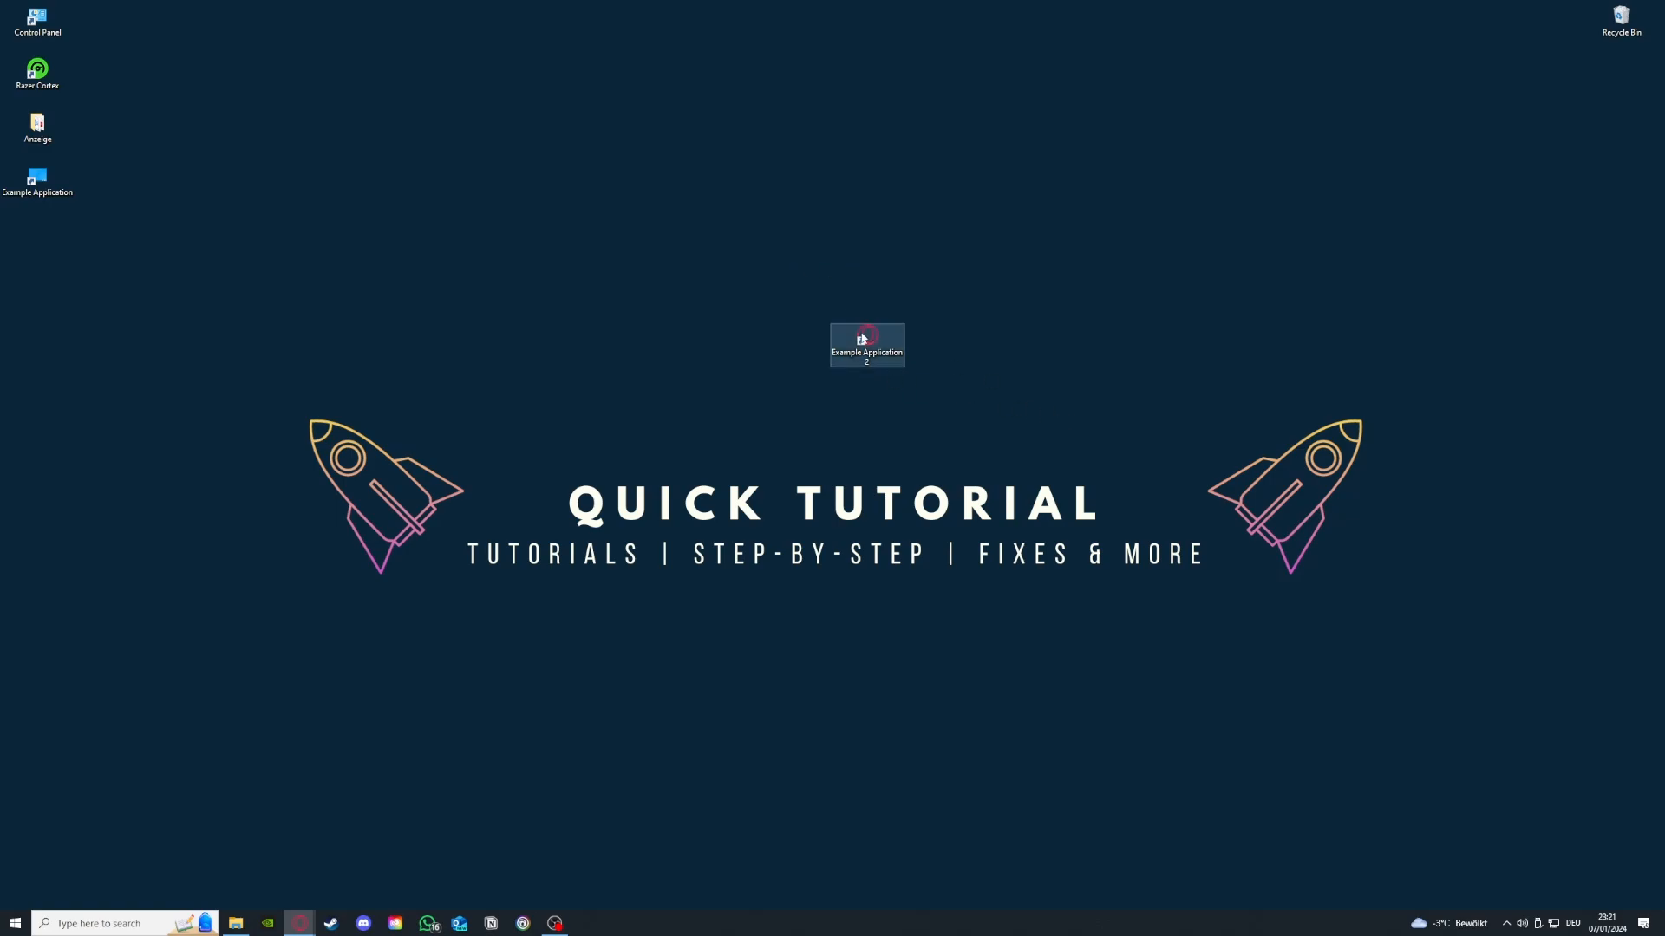
# - Move the Example Application 2 desktop shortcut to an empty spot above the word QUICK in the wallpaper
pyautogui.moveTo(867, 340); pyautogui.dragTo(685, 286)
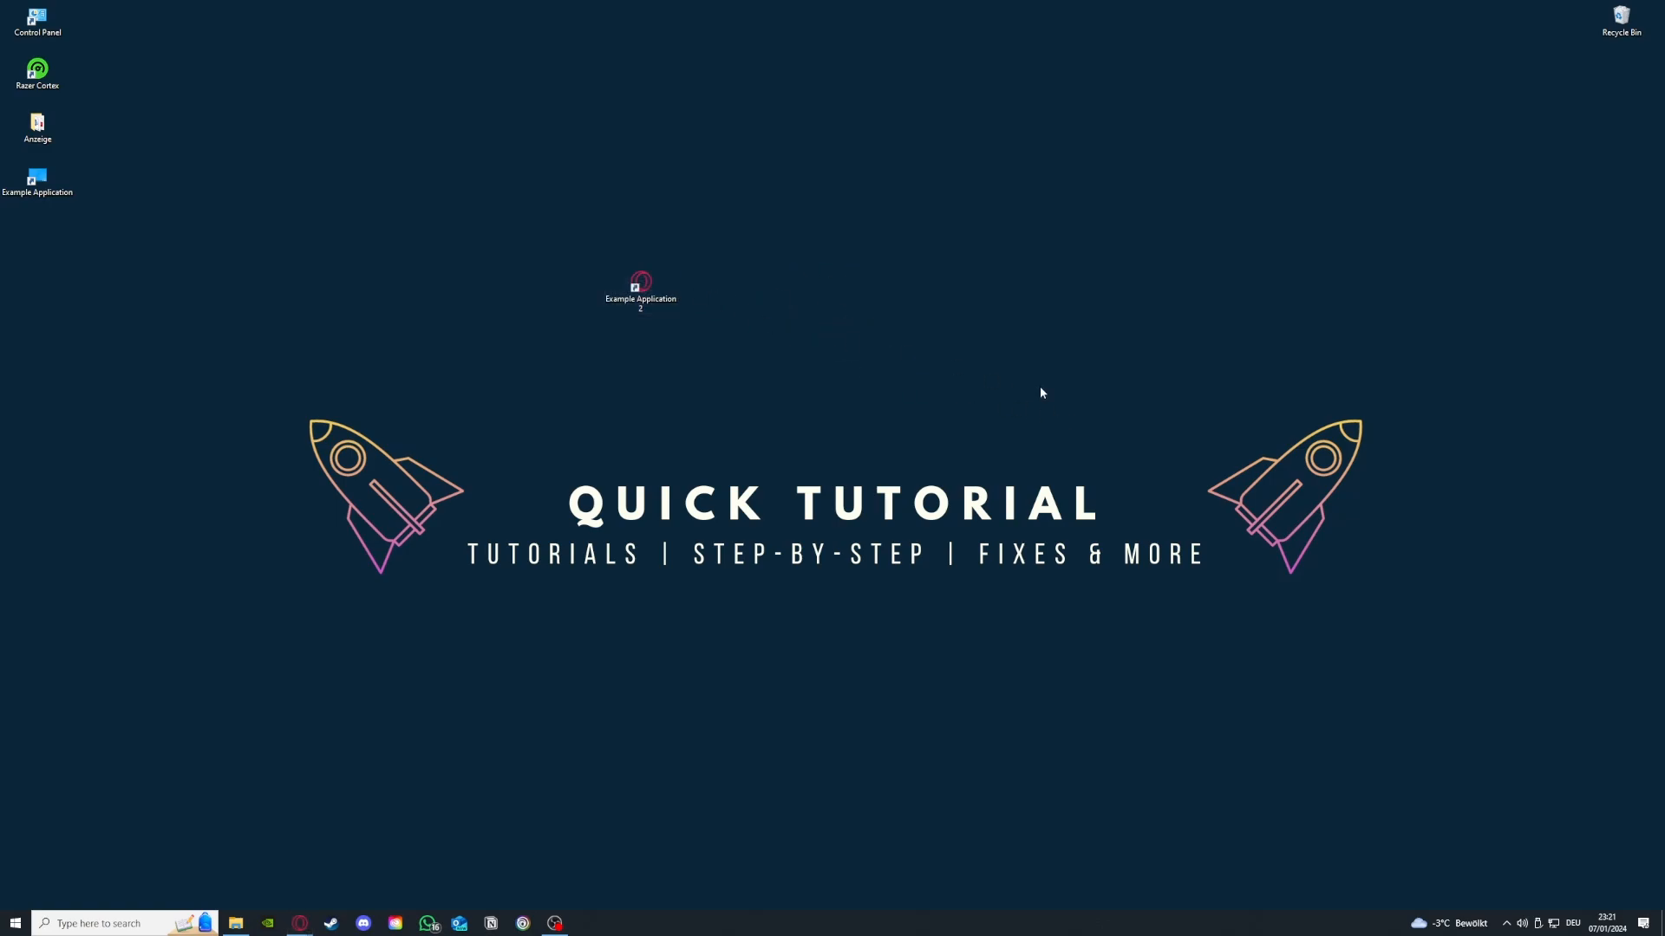